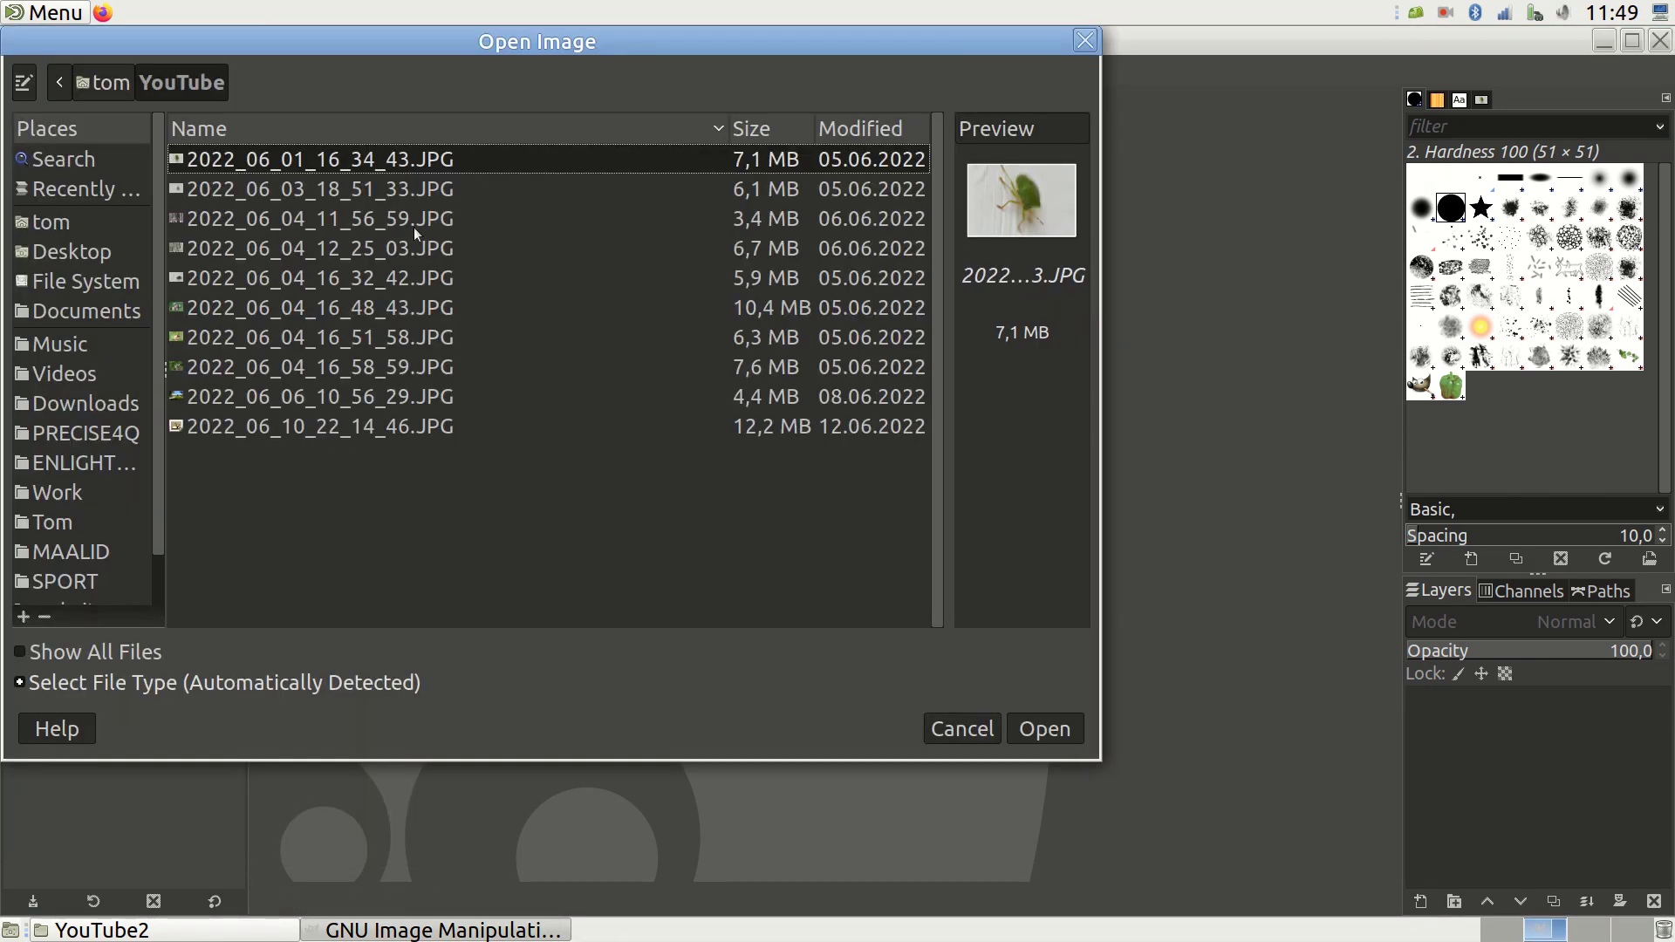
- Open the spruce twig photo 2022_06_04_11_56_59.JPG from the YouTube folder
{"action": "left_click", "coordinate": [415, 223]}
{"action": "left_click", "coordinate": [1040, 729]}
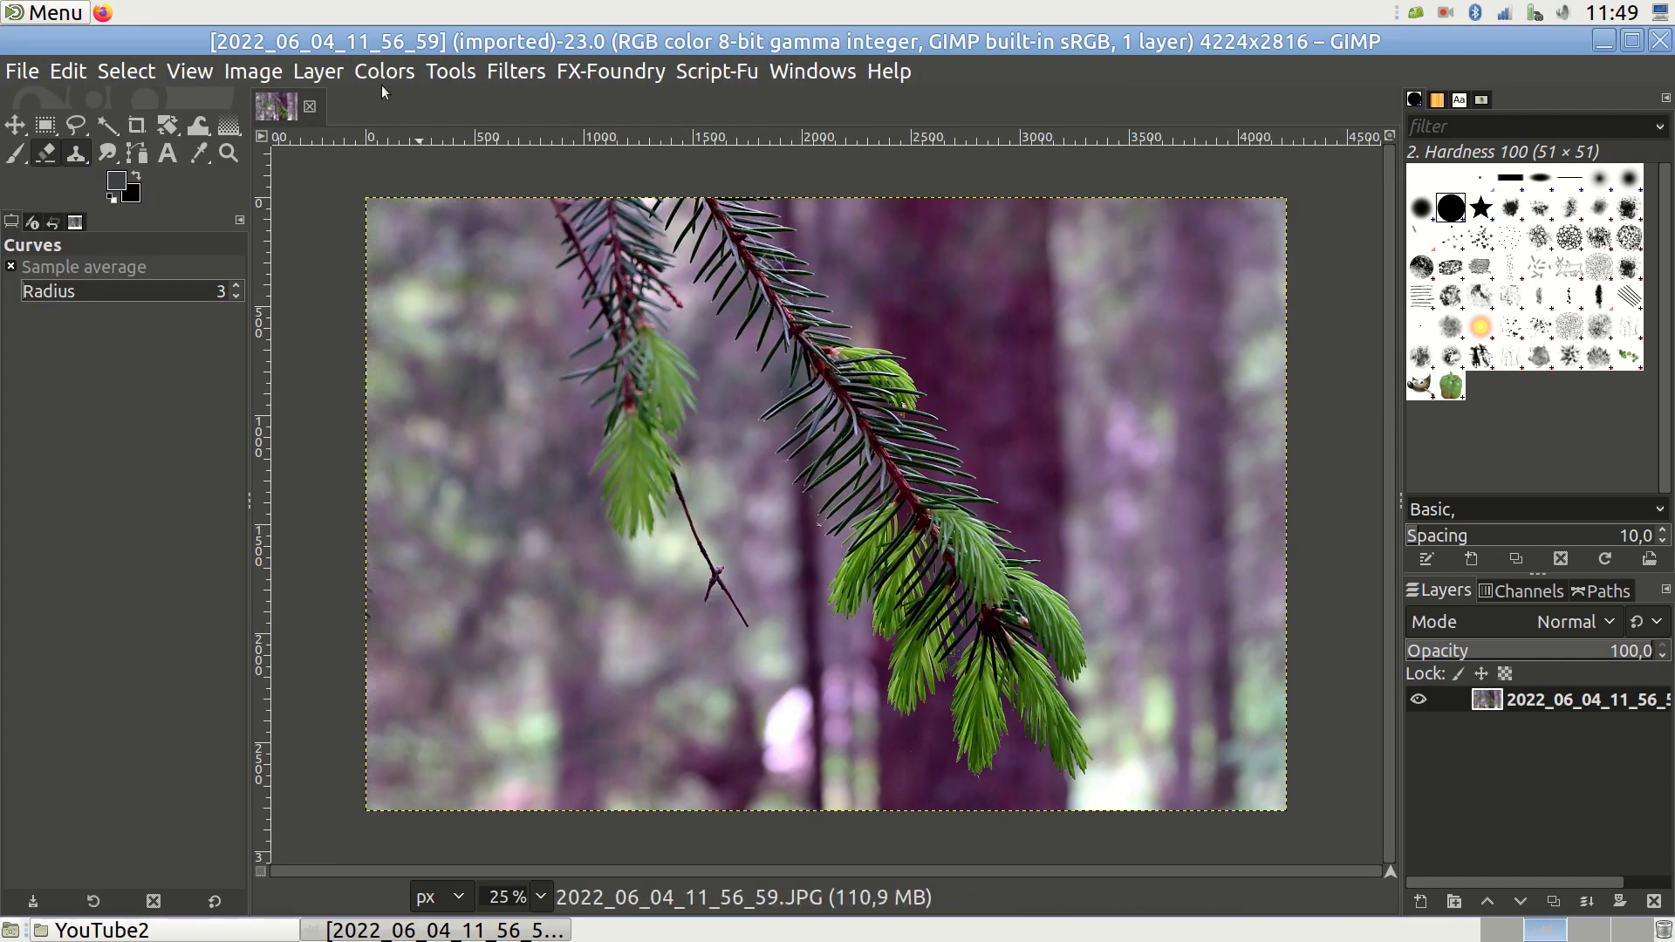
{"action": "left_click", "coordinate": [384, 73]}
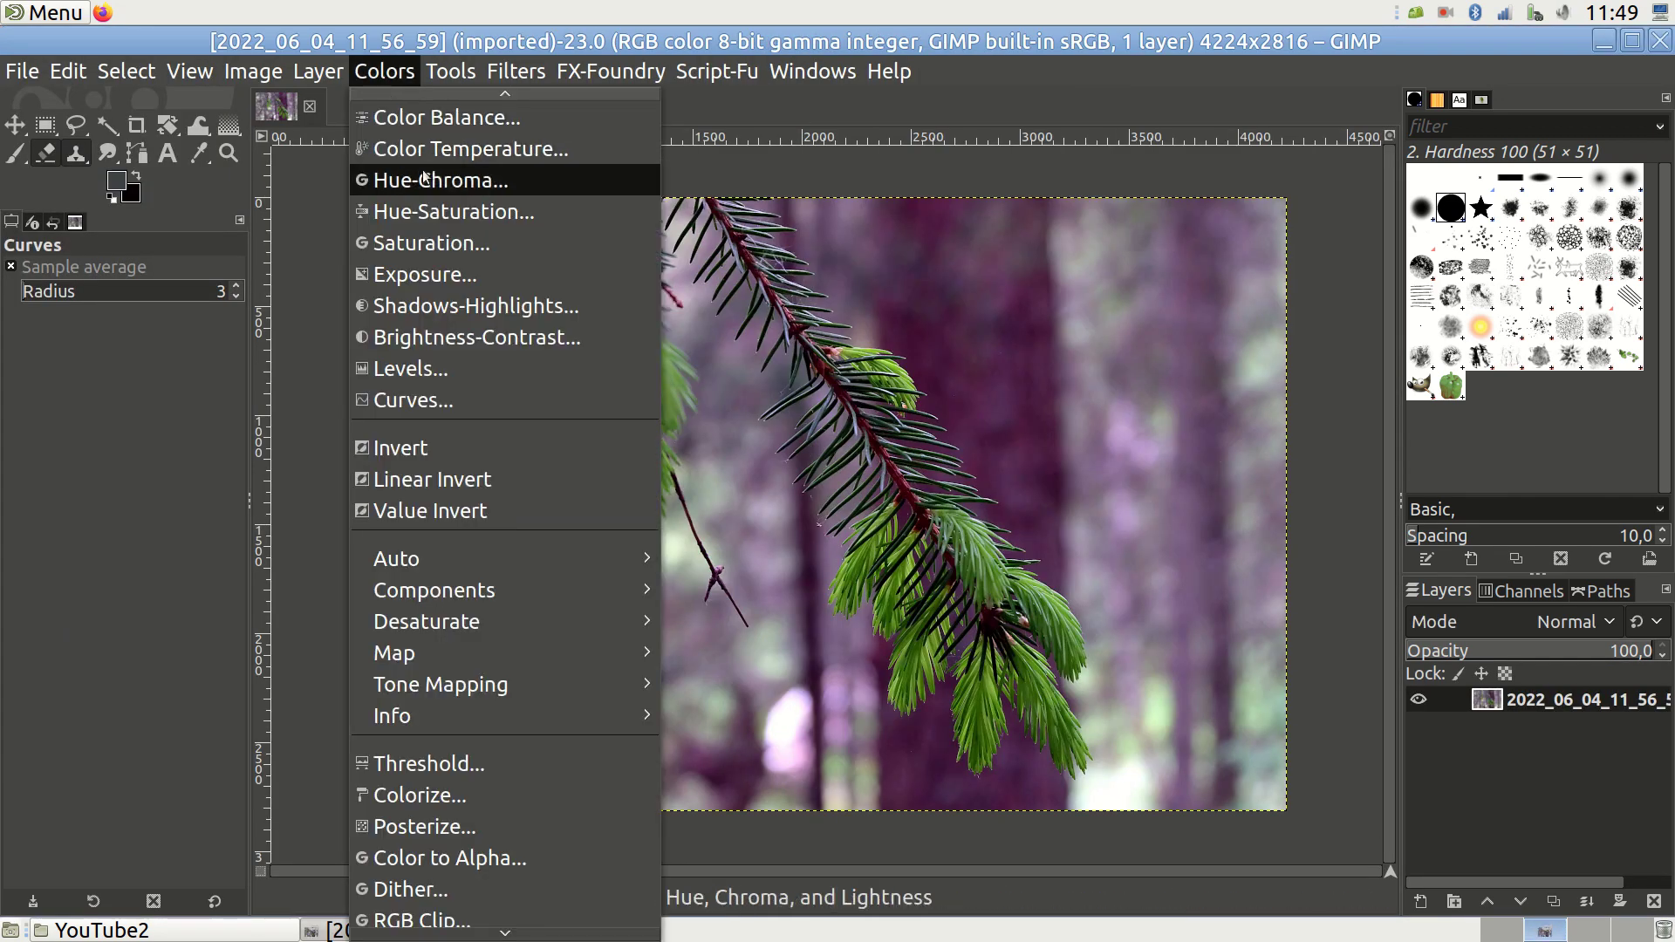
- Shape the Value curve with raised midtone and highlight points and a lowered shadow point
{"action": "left_click", "coordinate": [434, 399]}
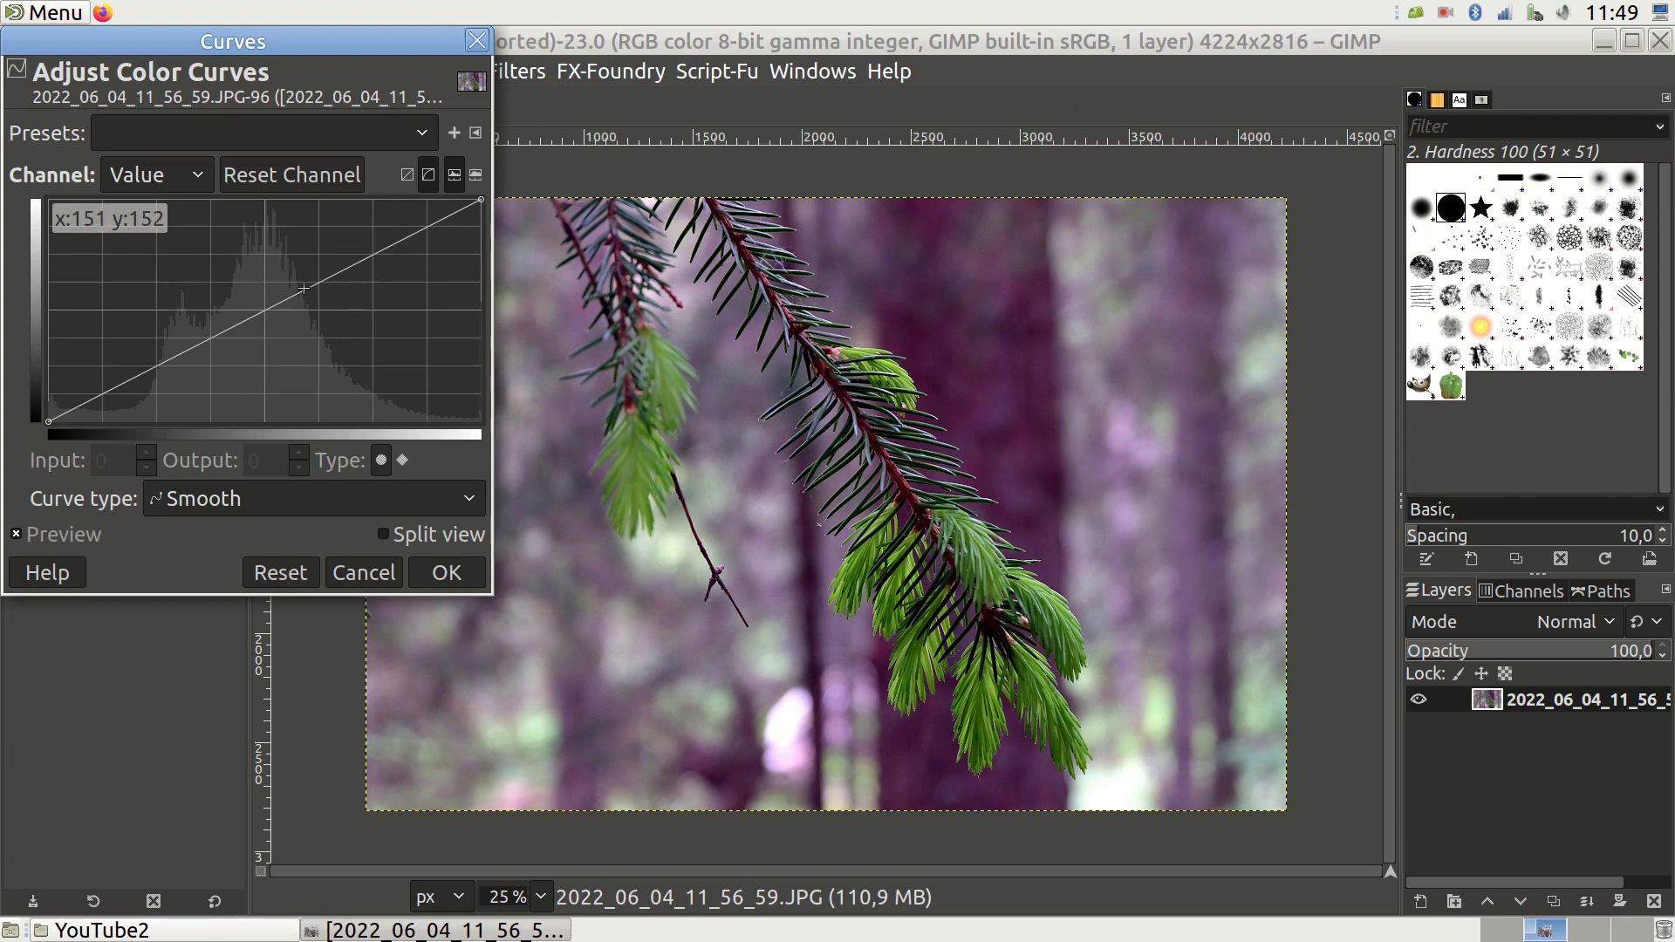
{"action": "left_click_drag", "start_coordinate": [283, 288], "coordinate": [281, 285]}
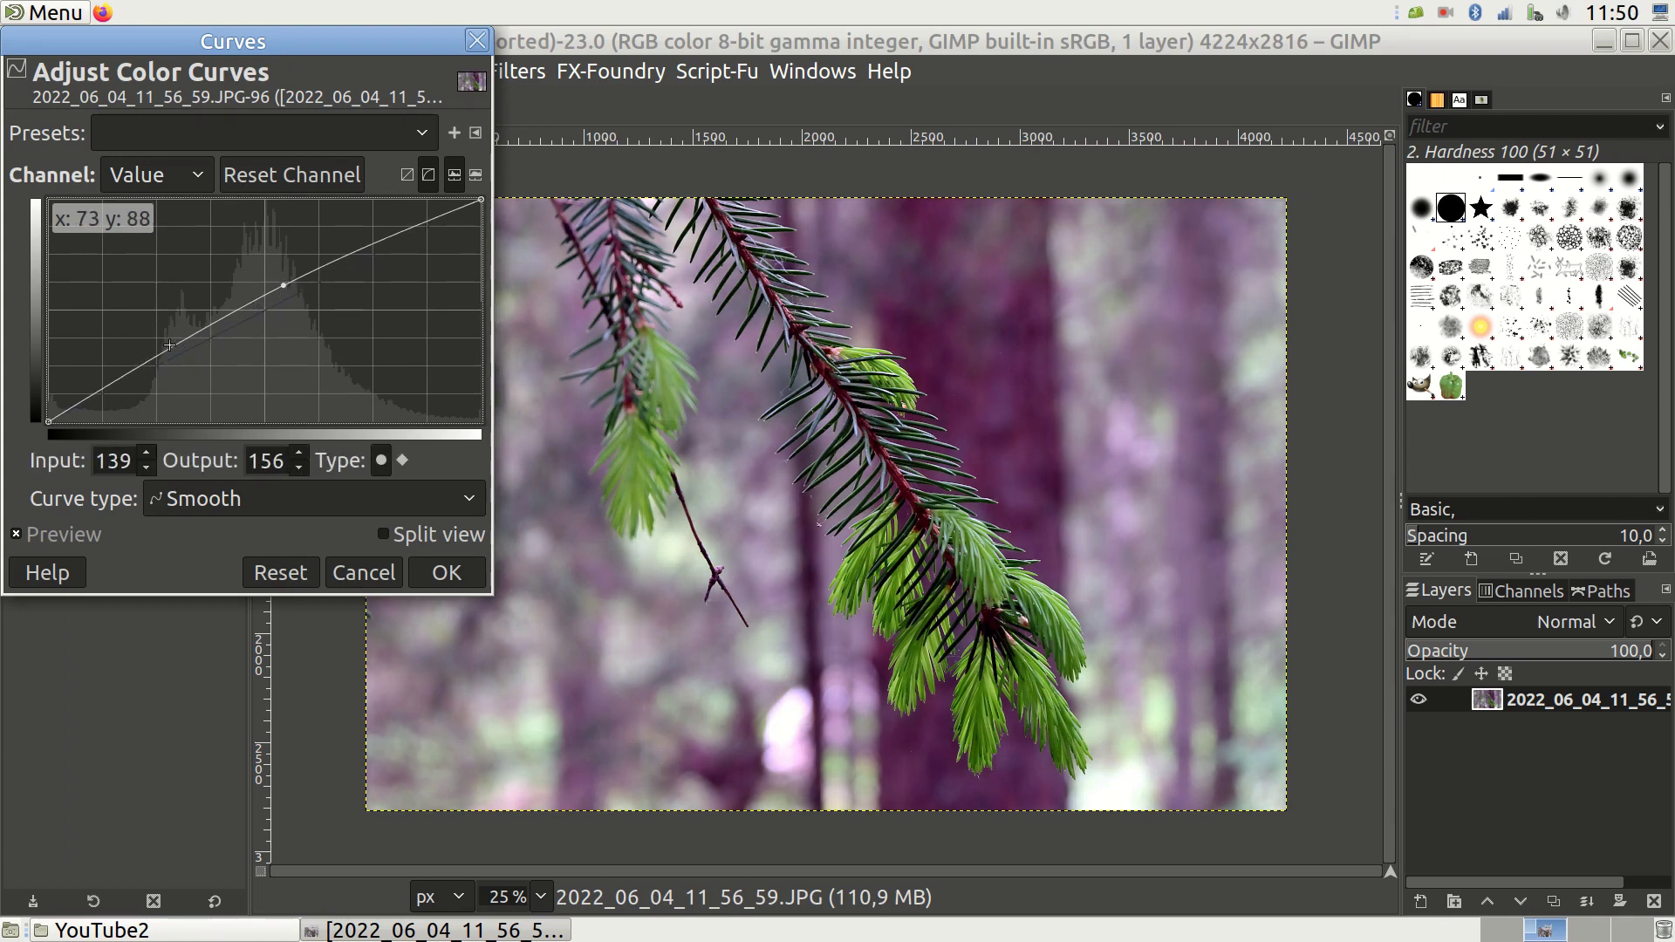
{"action": "left_click", "coordinate": [153, 347]}
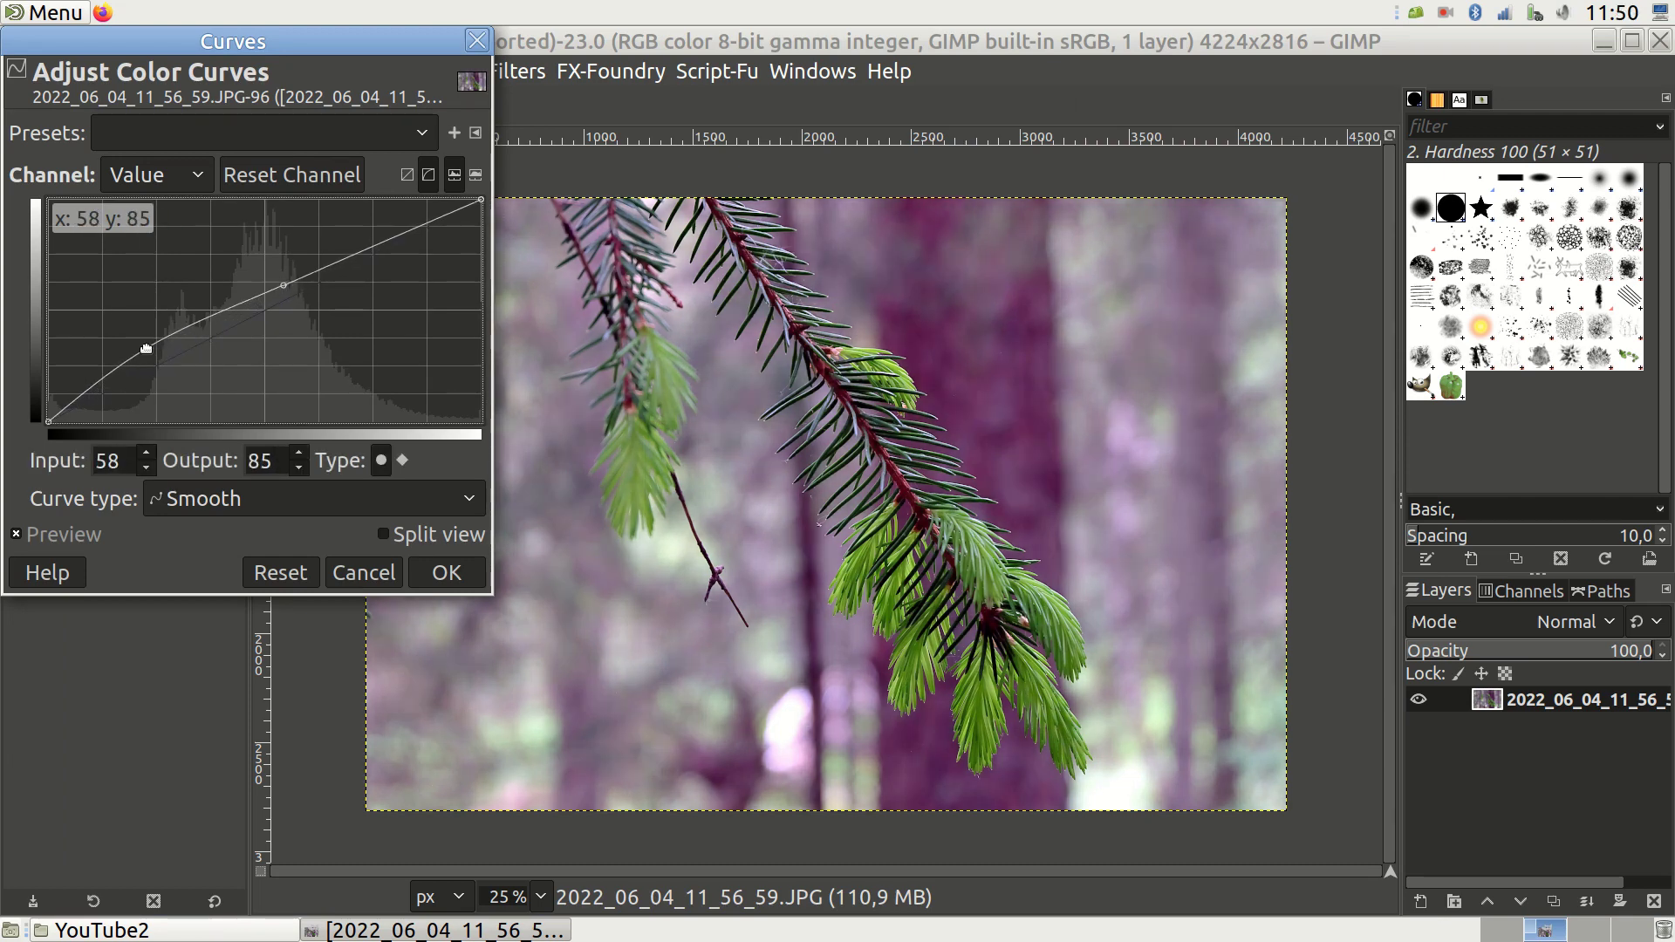
{"action": "left_click_drag", "start_coordinate": [153, 346], "coordinate": [150, 354]}
{"action": "mouse_move", "coordinate": [401, 240]}
{"action": "left_mouse_down"}
{"action": "mouse_move", "coordinate": [412, 251]}
{"action": "mouse_move", "coordinate": [405, 233]}
{"action": "left_mouse_up"}
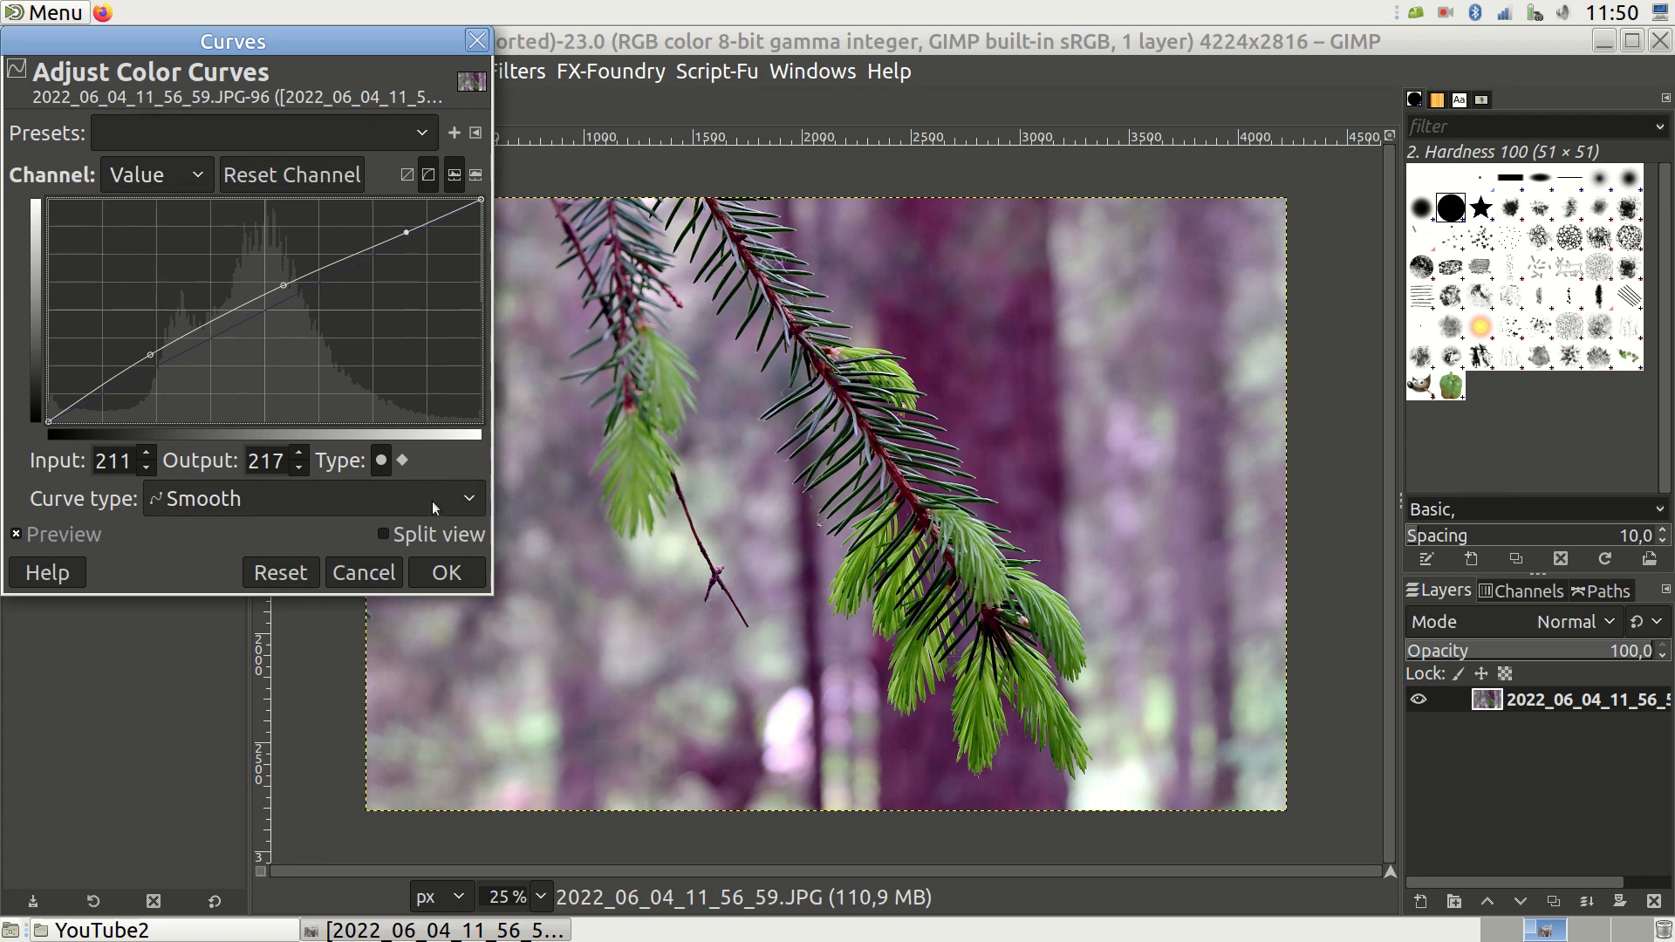
{"action": "left_click", "coordinate": [447, 571]}
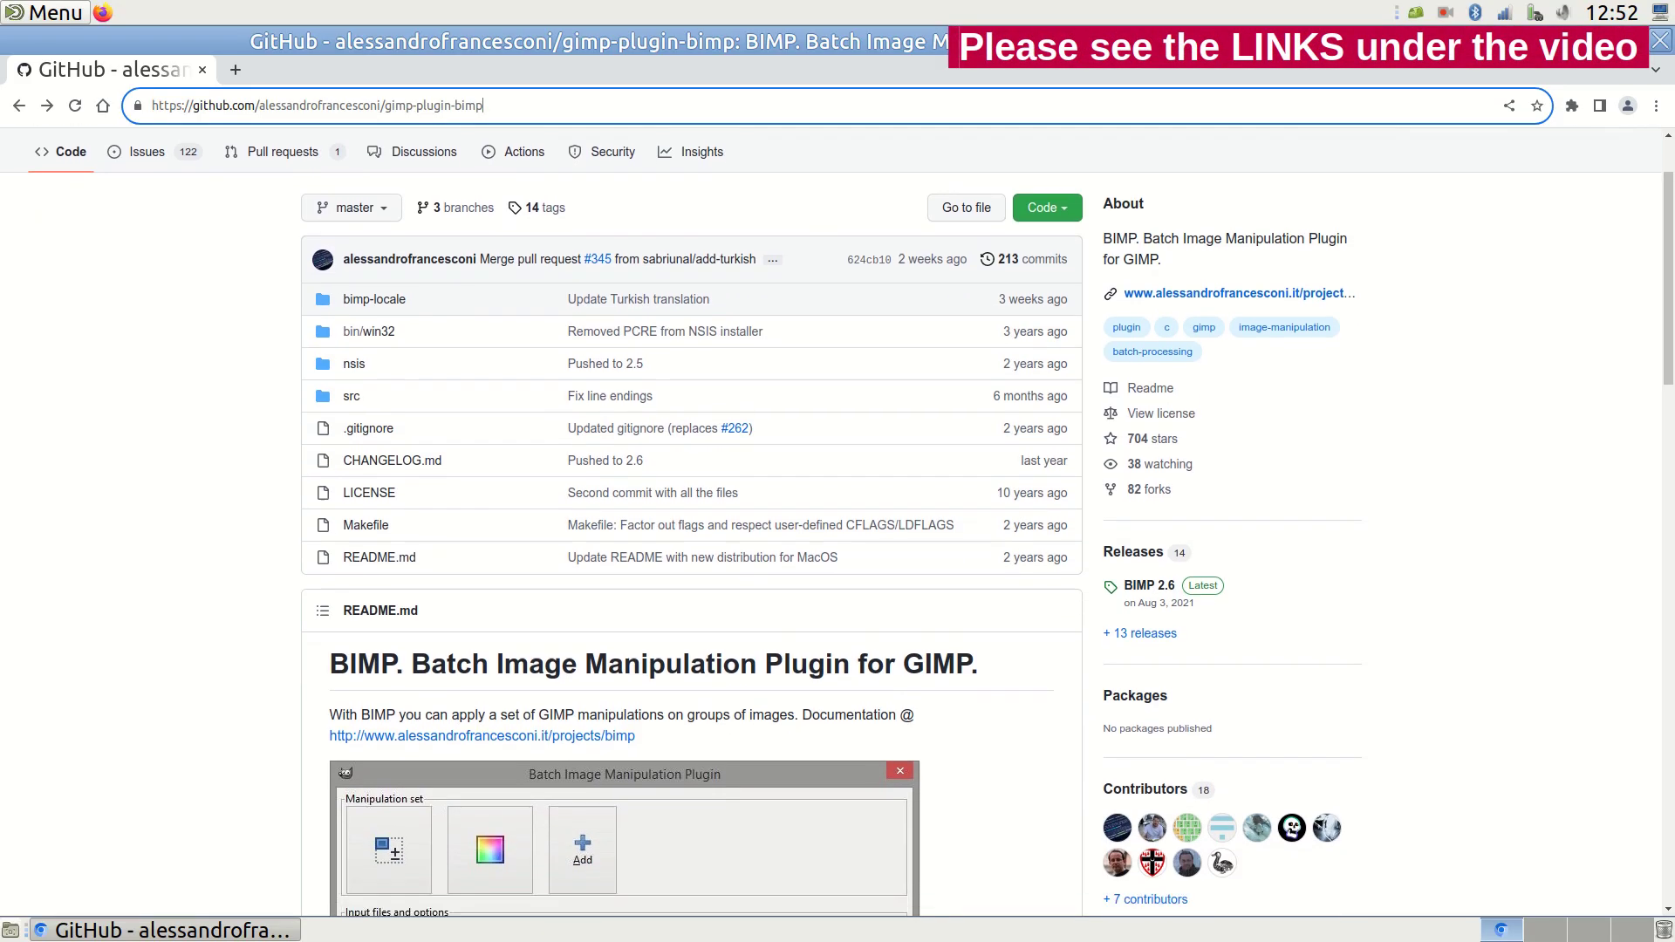
{"action": "scroll", "coordinate": [839, 523], "scroll_direction": "down", "scroll_amount": 2}
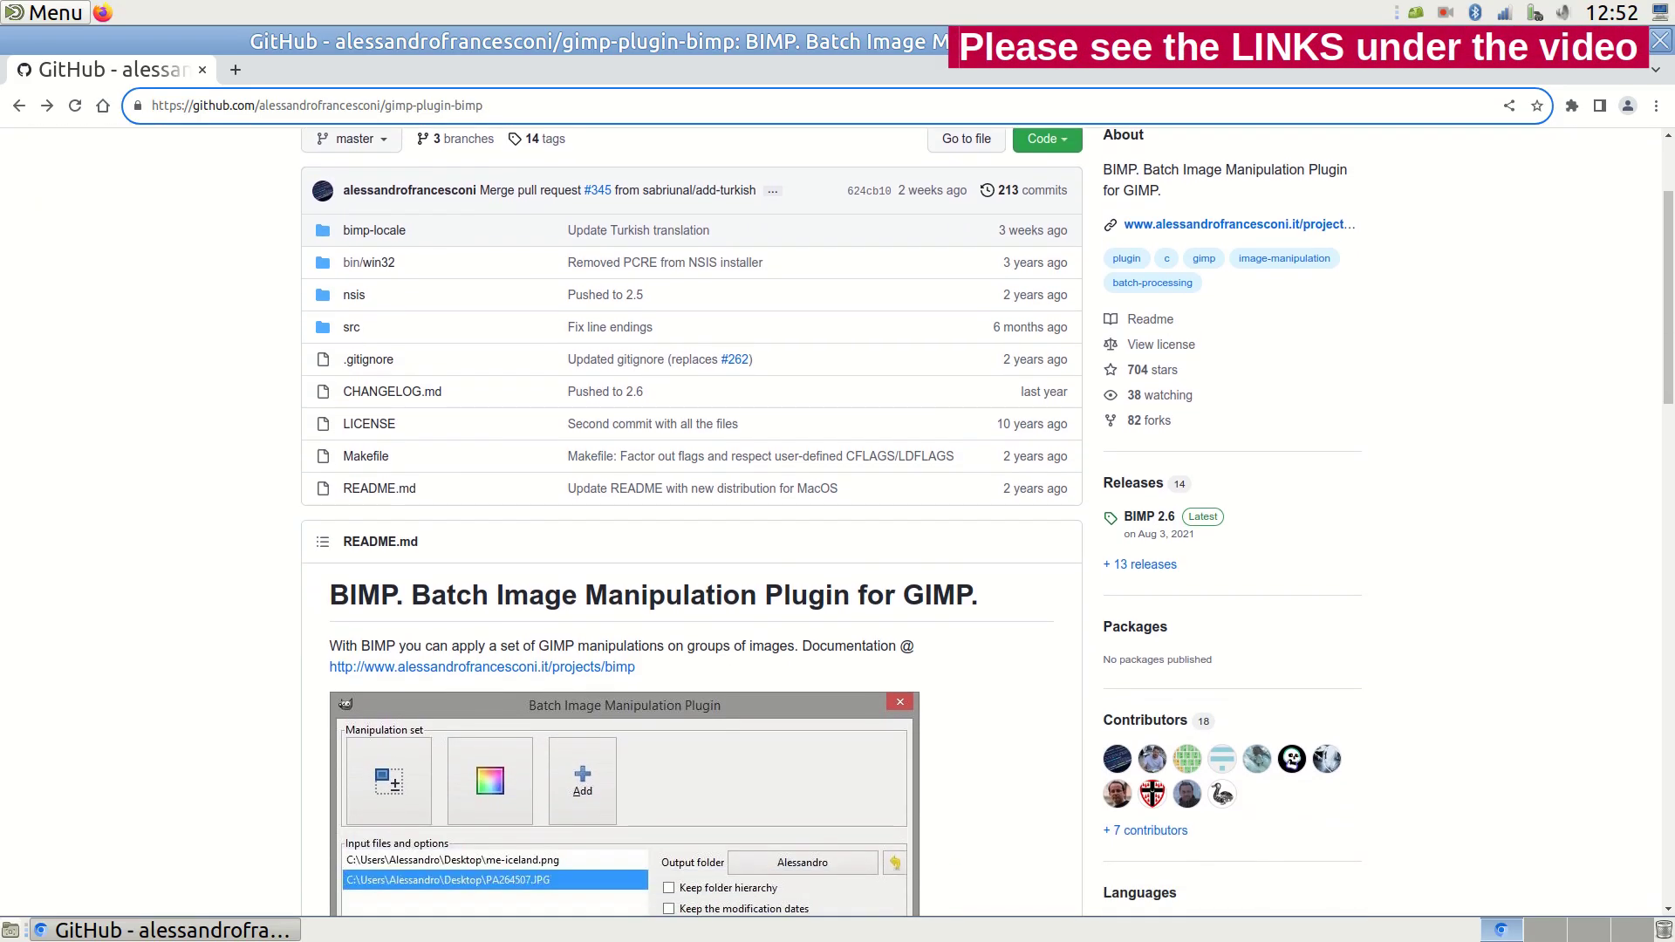
{"action": "scroll", "coordinate": [837, 524], "scroll_direction": "down", "scroll_amount": 2}
{"action": "scroll", "coordinate": [839, 523], "scroll_direction": "down", "scroll_amount": 1}
{"action": "scroll", "coordinate": [838, 524], "scroll_direction": "down", "scroll_amount": 1}
{"action": "scroll", "coordinate": [839, 524], "scroll_direction": "down", "scroll_amount": 1}
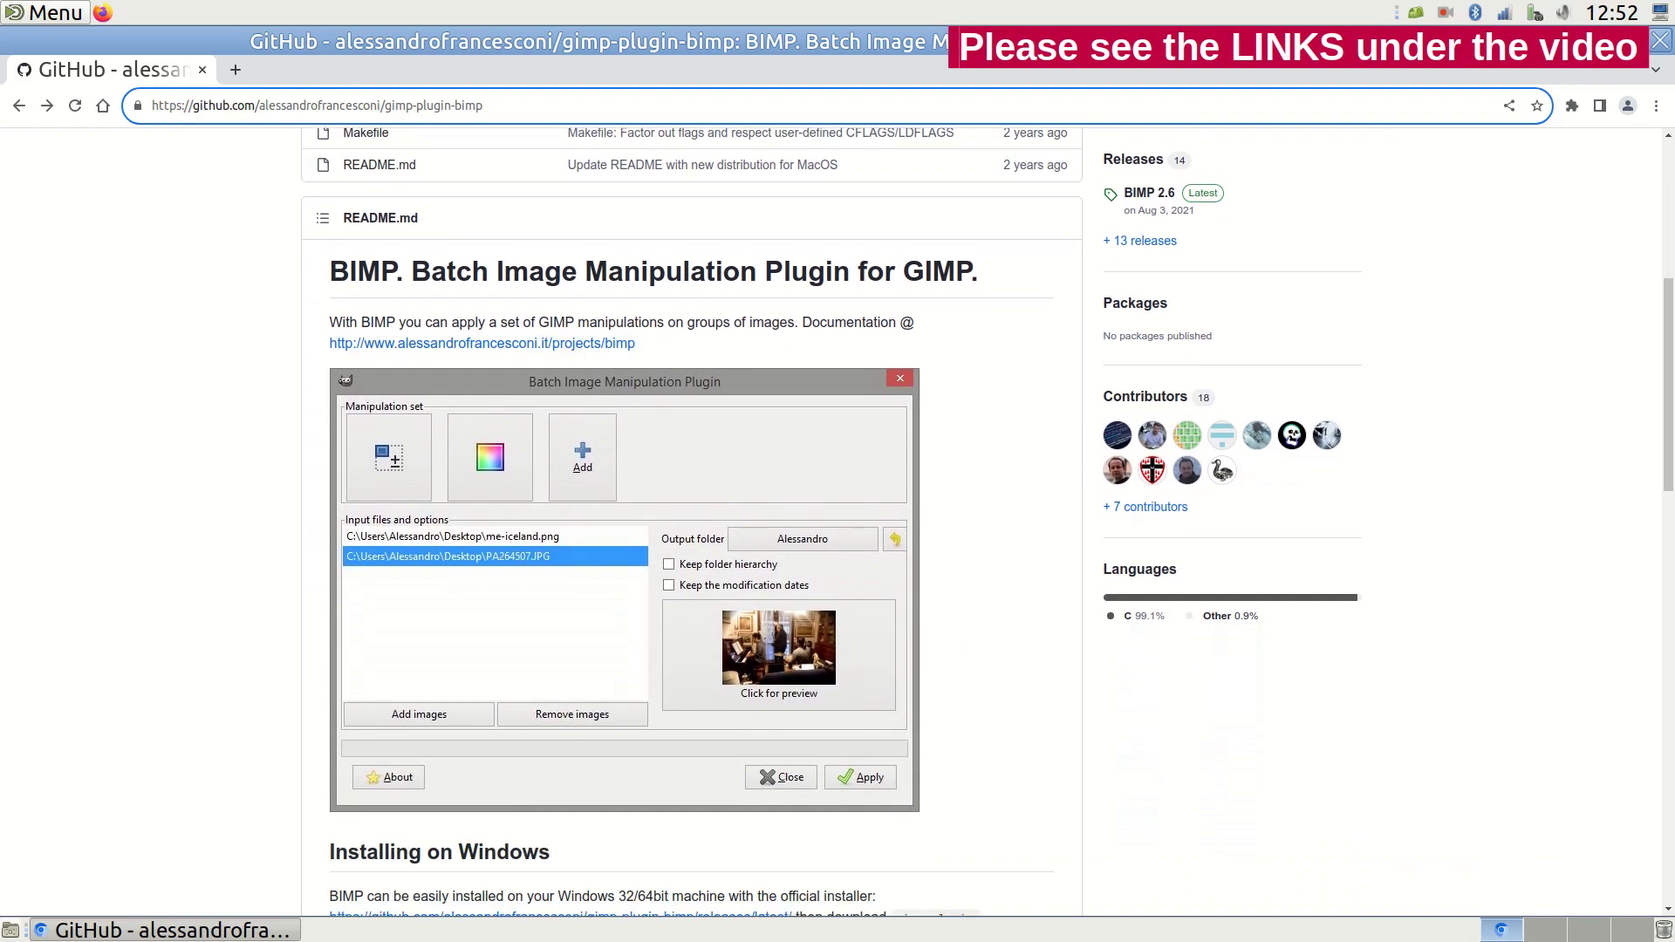
{"action": "scroll", "coordinate": [838, 523], "scroll_direction": "down", "scroll_amount": 2}
{"action": "scroll", "coordinate": [837, 523], "scroll_direction": "down", "scroll_amount": 1}
{"action": "scroll", "coordinate": [837, 524], "scroll_direction": "down", "scroll_amount": 2}
{"action": "scroll", "coordinate": [838, 524], "scroll_direction": "down", "scroll_amount": 1}
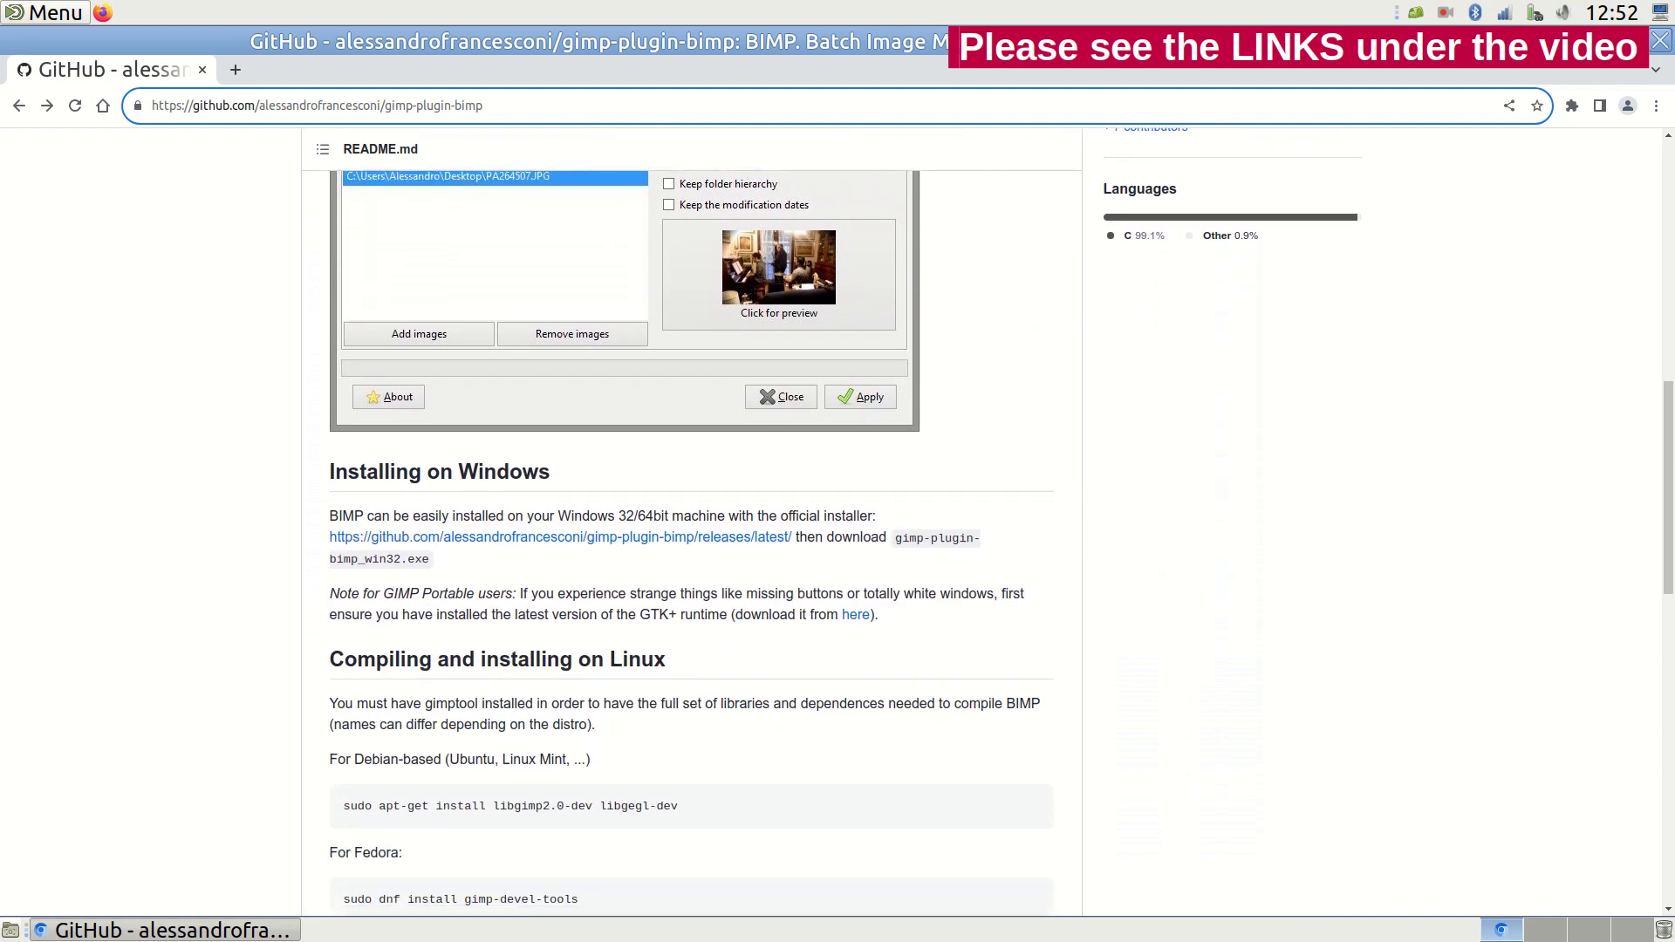
{"action": "scroll", "coordinate": [837, 523], "scroll_direction": "down", "scroll_amount": 3}
{"action": "scroll", "coordinate": [837, 523], "scroll_direction": "down", "scroll_amount": 1}
{"action": "scroll", "coordinate": [838, 523], "scroll_direction": "down", "scroll_amount": 4}
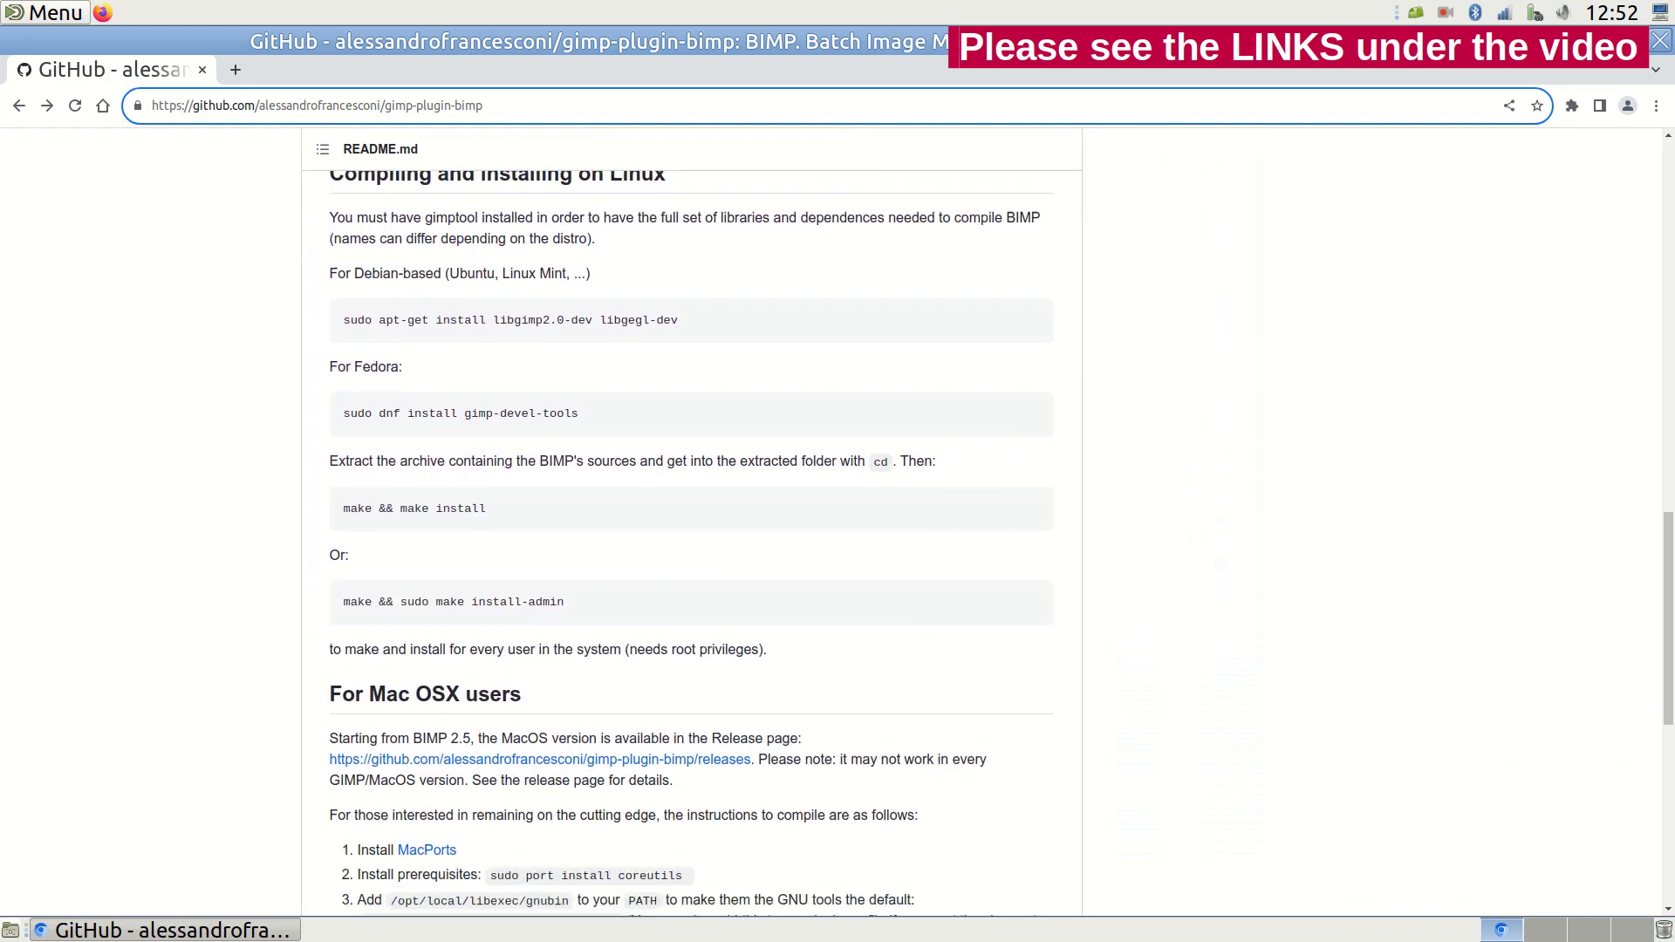
{"action": "scroll", "coordinate": [837, 524], "scroll_direction": "down", "scroll_amount": 5}
{"action": "scroll", "coordinate": [838, 524], "scroll_direction": "down", "scroll_amount": 1}
{"action": "scroll", "coordinate": [838, 525], "scroll_direction": "down", "scroll_amount": 2}
{"action": "scroll", "coordinate": [838, 524], "scroll_direction": "down", "scroll_amount": 1}
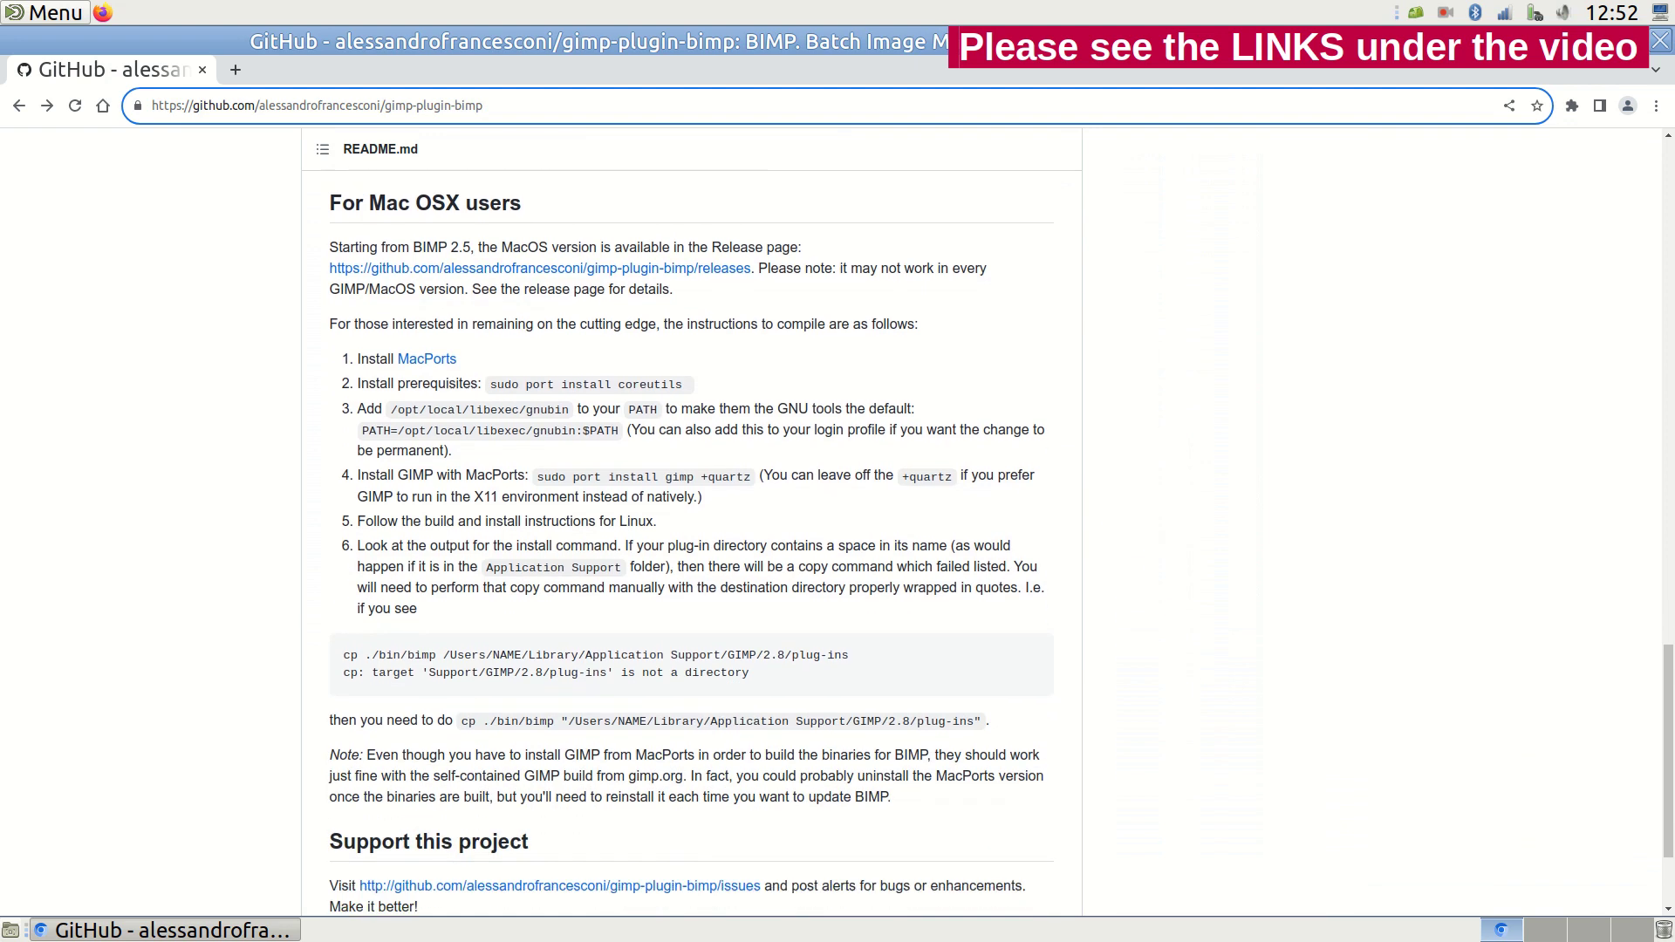
{"action": "scroll", "coordinate": [838, 524], "scroll_direction": "down", "scroll_amount": 1}
{"action": "scroll", "coordinate": [837, 523], "scroll_direction": "down", "scroll_amount": 1}
{"action": "scroll", "coordinate": [838, 523], "scroll_direction": "up", "scroll_amount": 2}
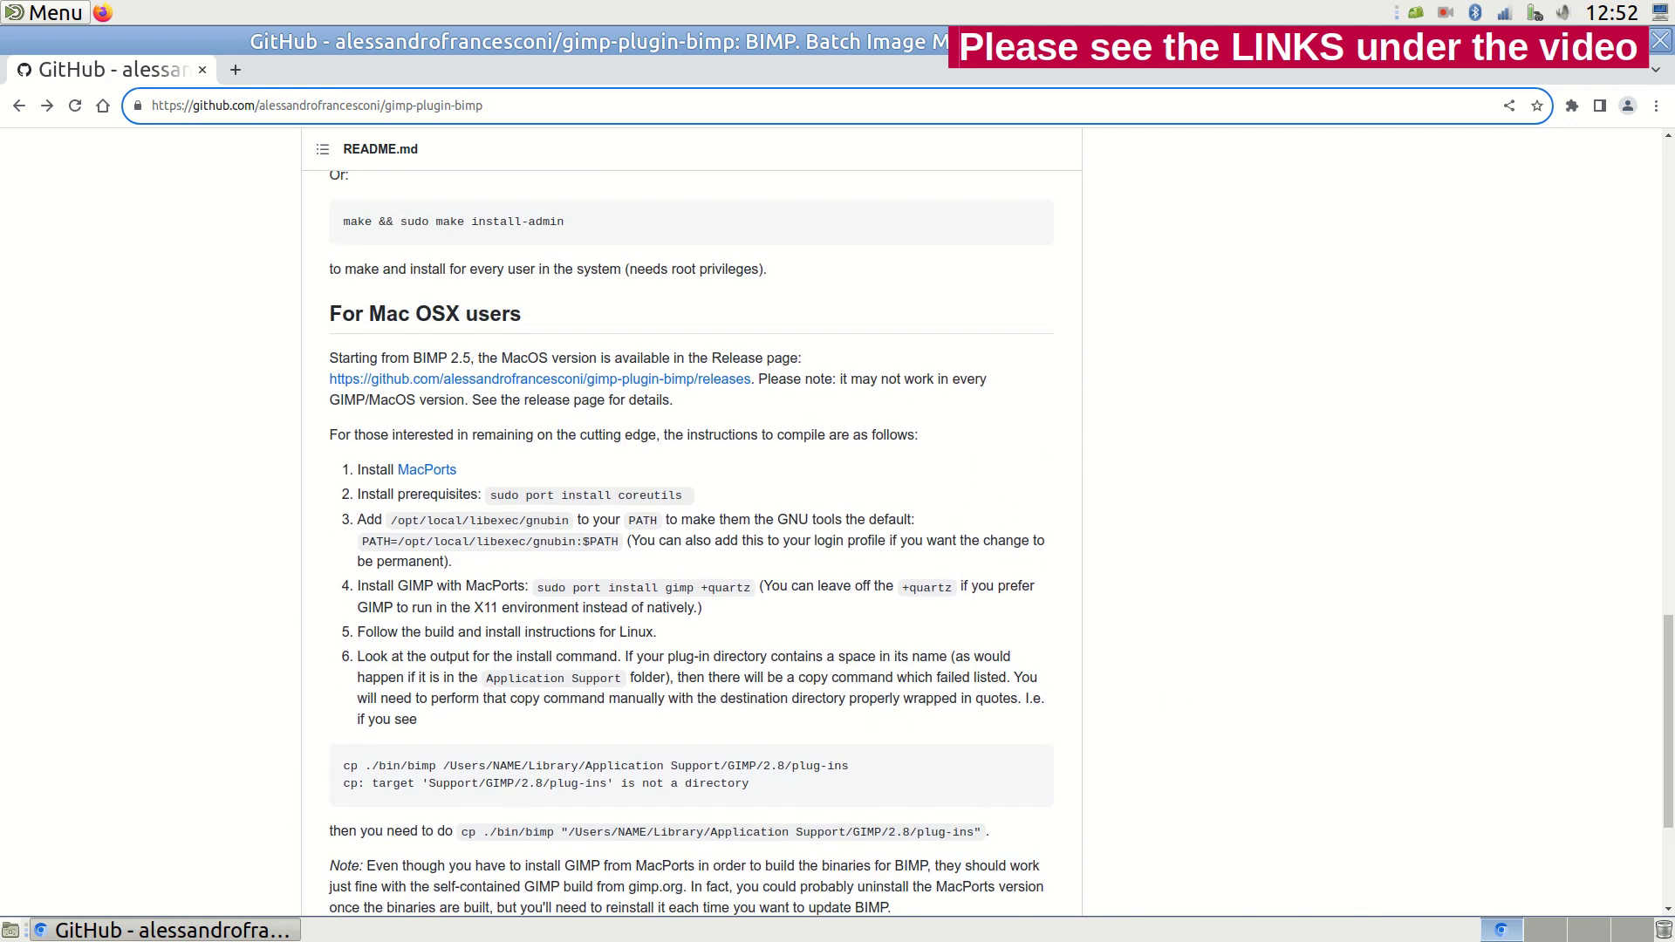
{"action": "scroll", "coordinate": [838, 523], "scroll_direction": "up", "scroll_amount": 3}
{"action": "scroll", "coordinate": [837, 524], "scroll_direction": "up", "scroll_amount": 3}
{"action": "scroll", "coordinate": [838, 525], "scroll_direction": "up", "scroll_amount": 3}
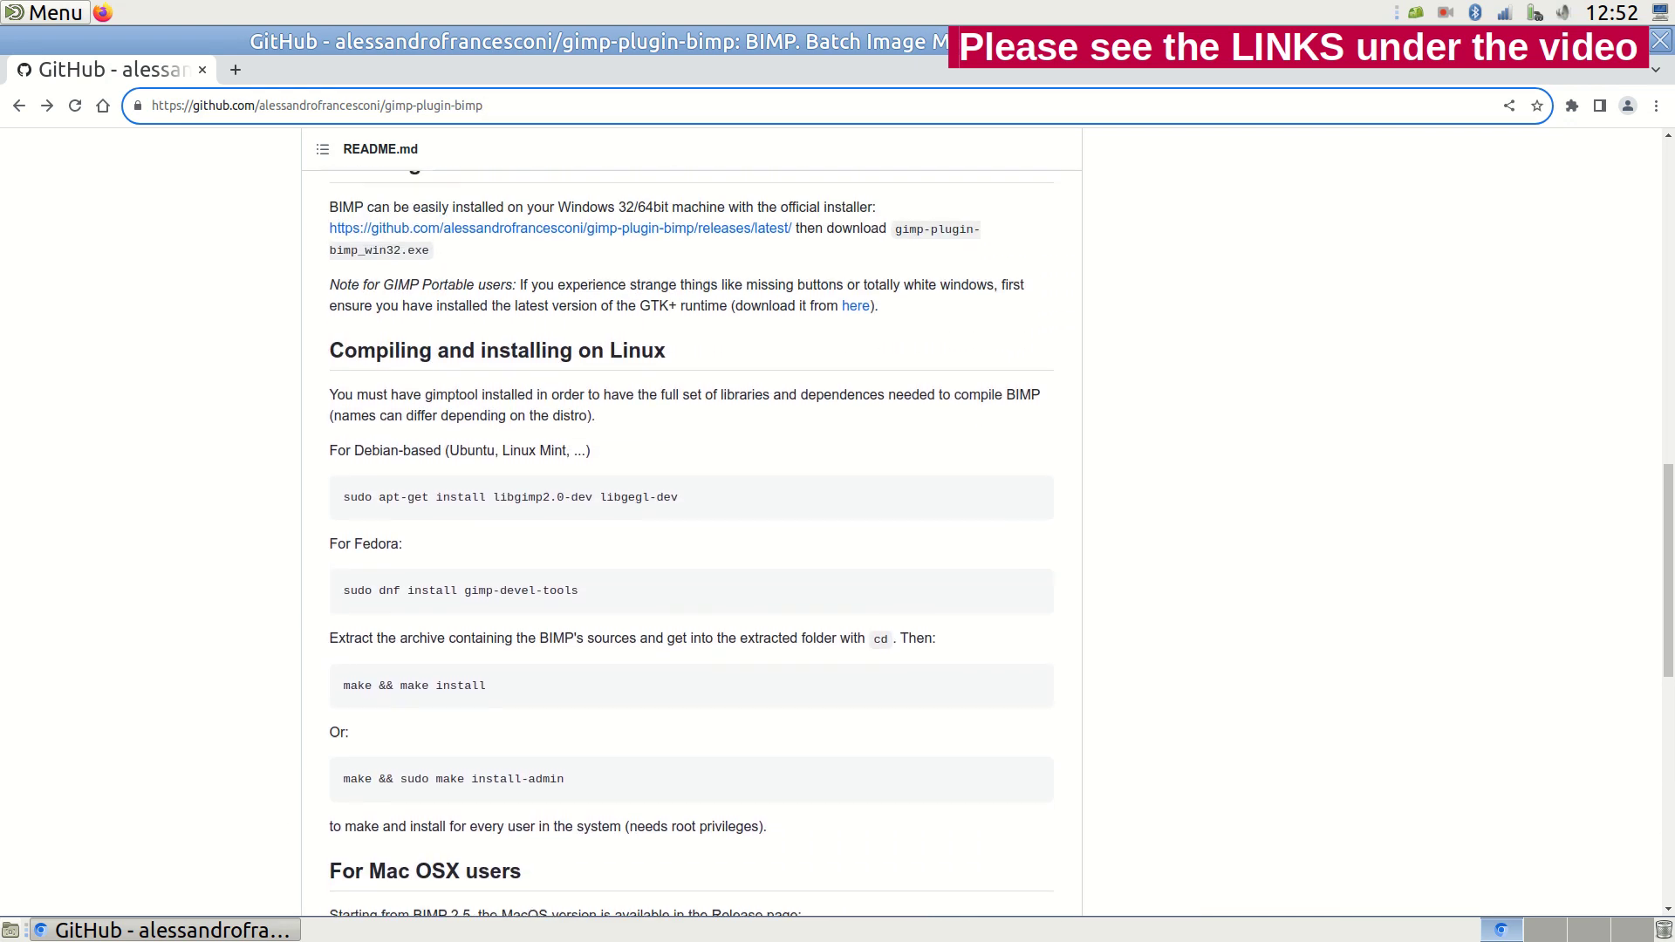
{"action": "scroll", "coordinate": [838, 524], "scroll_direction": "up", "scroll_amount": 4}
{"action": "scroll", "coordinate": [837, 523], "scroll_direction": "up", "scroll_amount": 1}
{"action": "scroll", "coordinate": [838, 524], "scroll_direction": "up", "scroll_amount": 3}
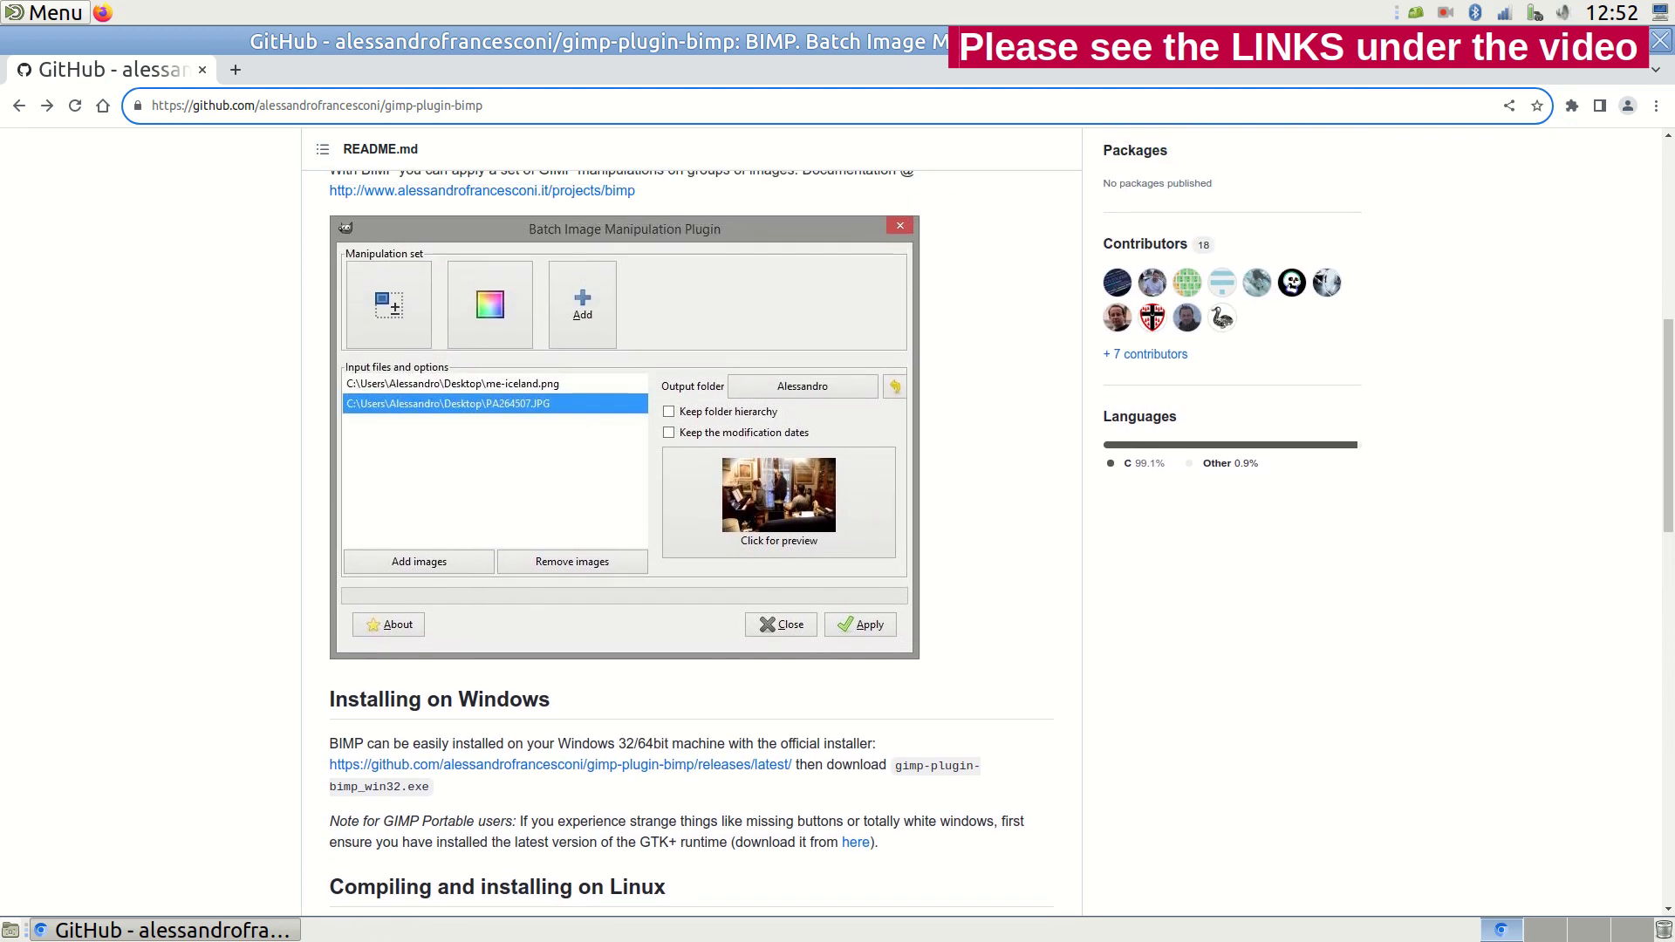
{"action": "scroll", "coordinate": [838, 524], "scroll_direction": "up", "scroll_amount": 2}
{"action": "scroll", "coordinate": [837, 525], "scroll_direction": "up", "scroll_amount": 1}
{"action": "scroll", "coordinate": [838, 524], "scroll_direction": "up", "scroll_amount": 3}
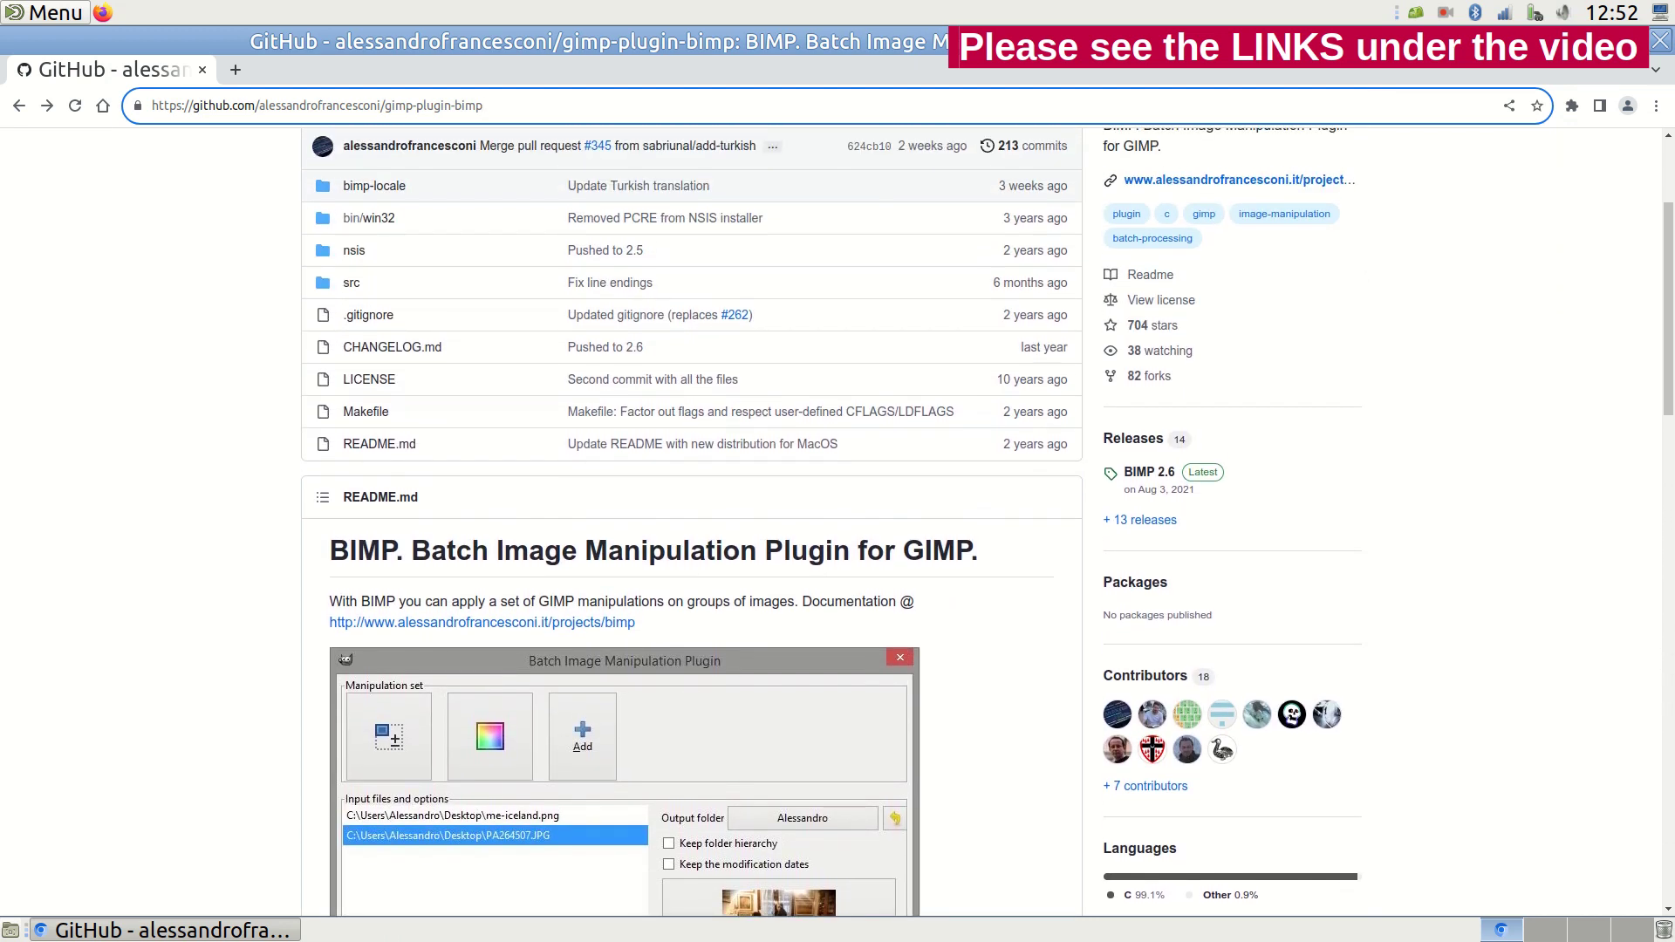
{"action": "scroll", "coordinate": [838, 524], "scroll_direction": "up", "scroll_amount": 2}
{"action": "scroll", "coordinate": [838, 523], "scroll_direction": "up", "scroll_amount": 1}
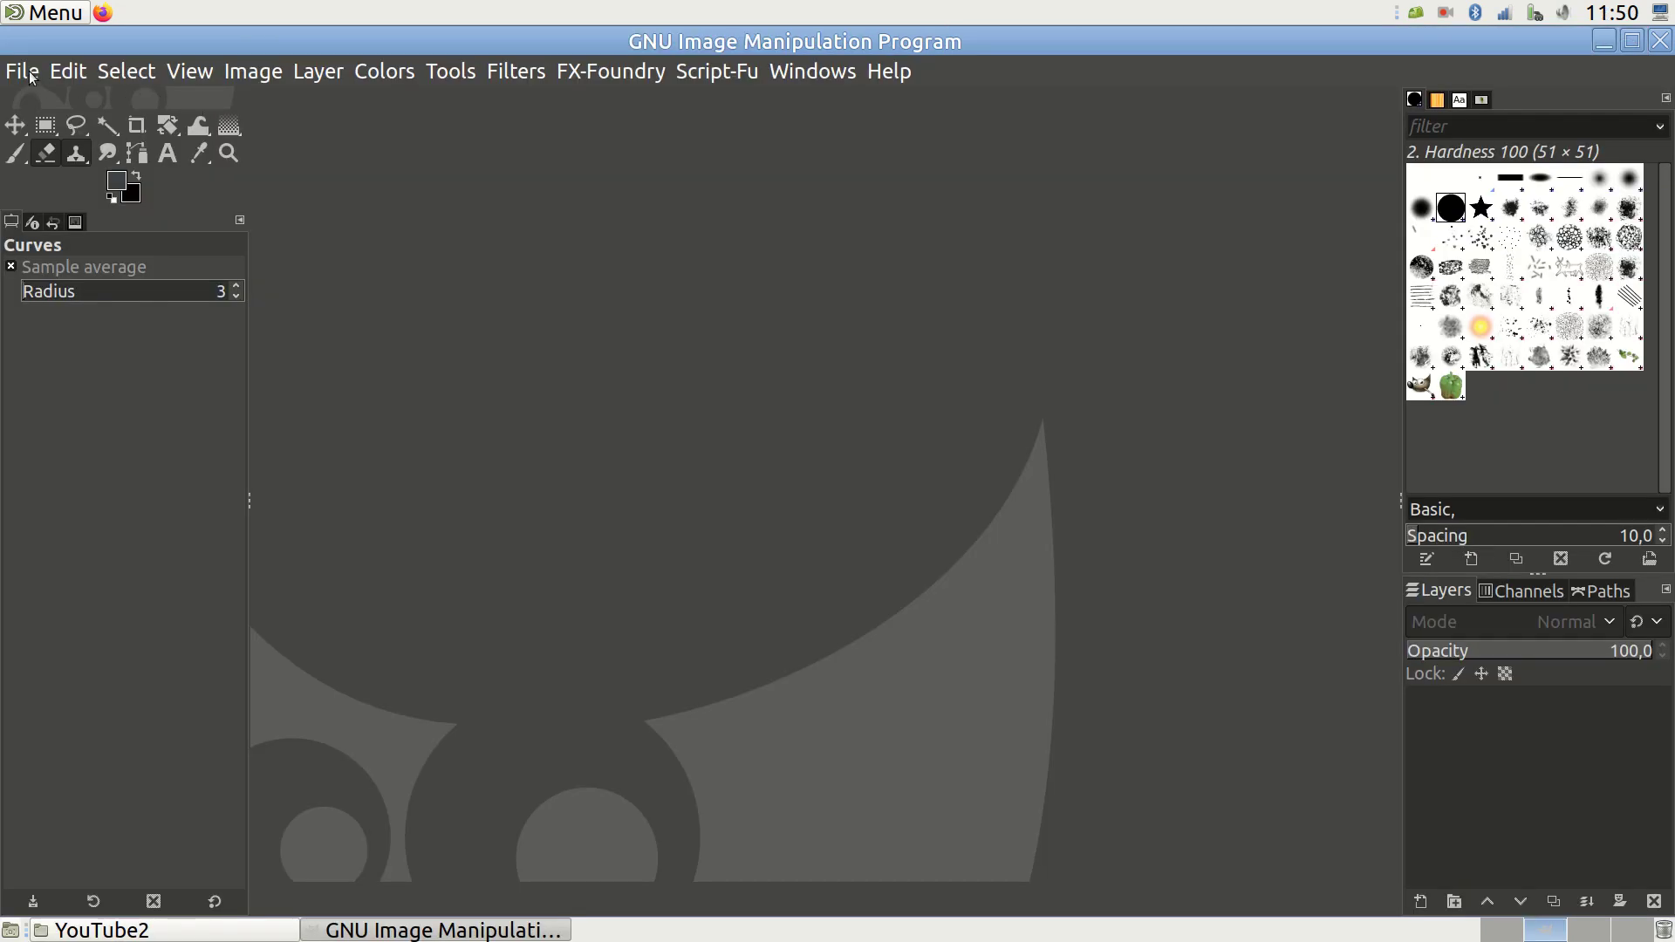
{"action": "left_click", "coordinate": [23, 71]}
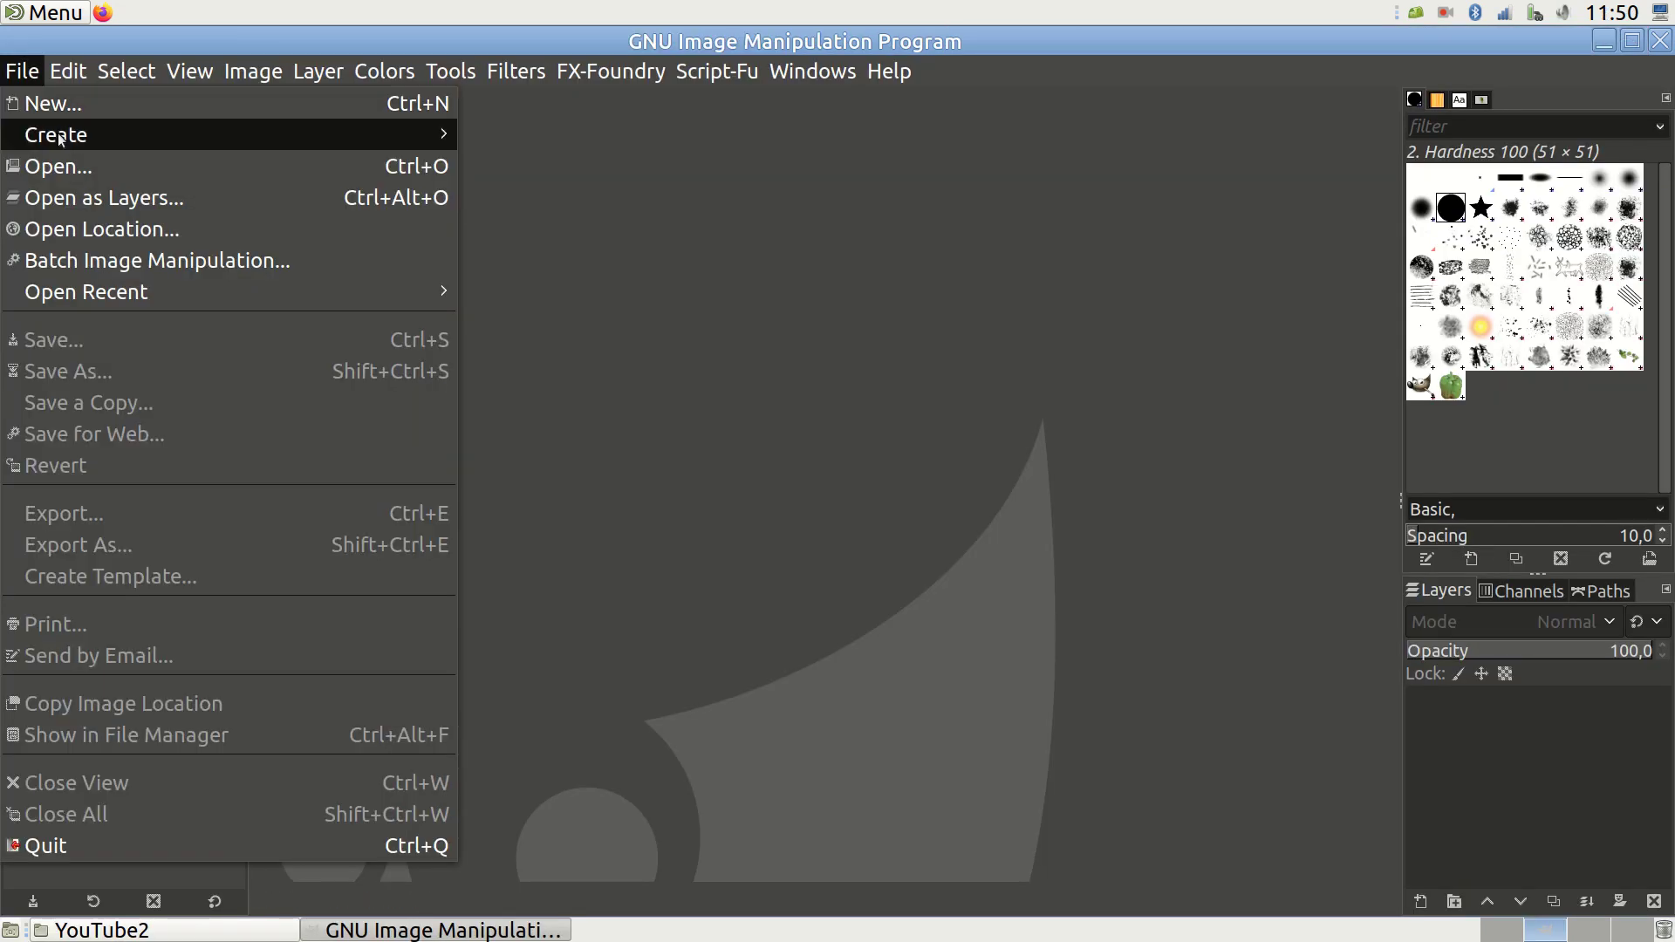
- Launch the Batch Image Manipulation plugin dialog
{"action": "left_click", "coordinate": [105, 260]}
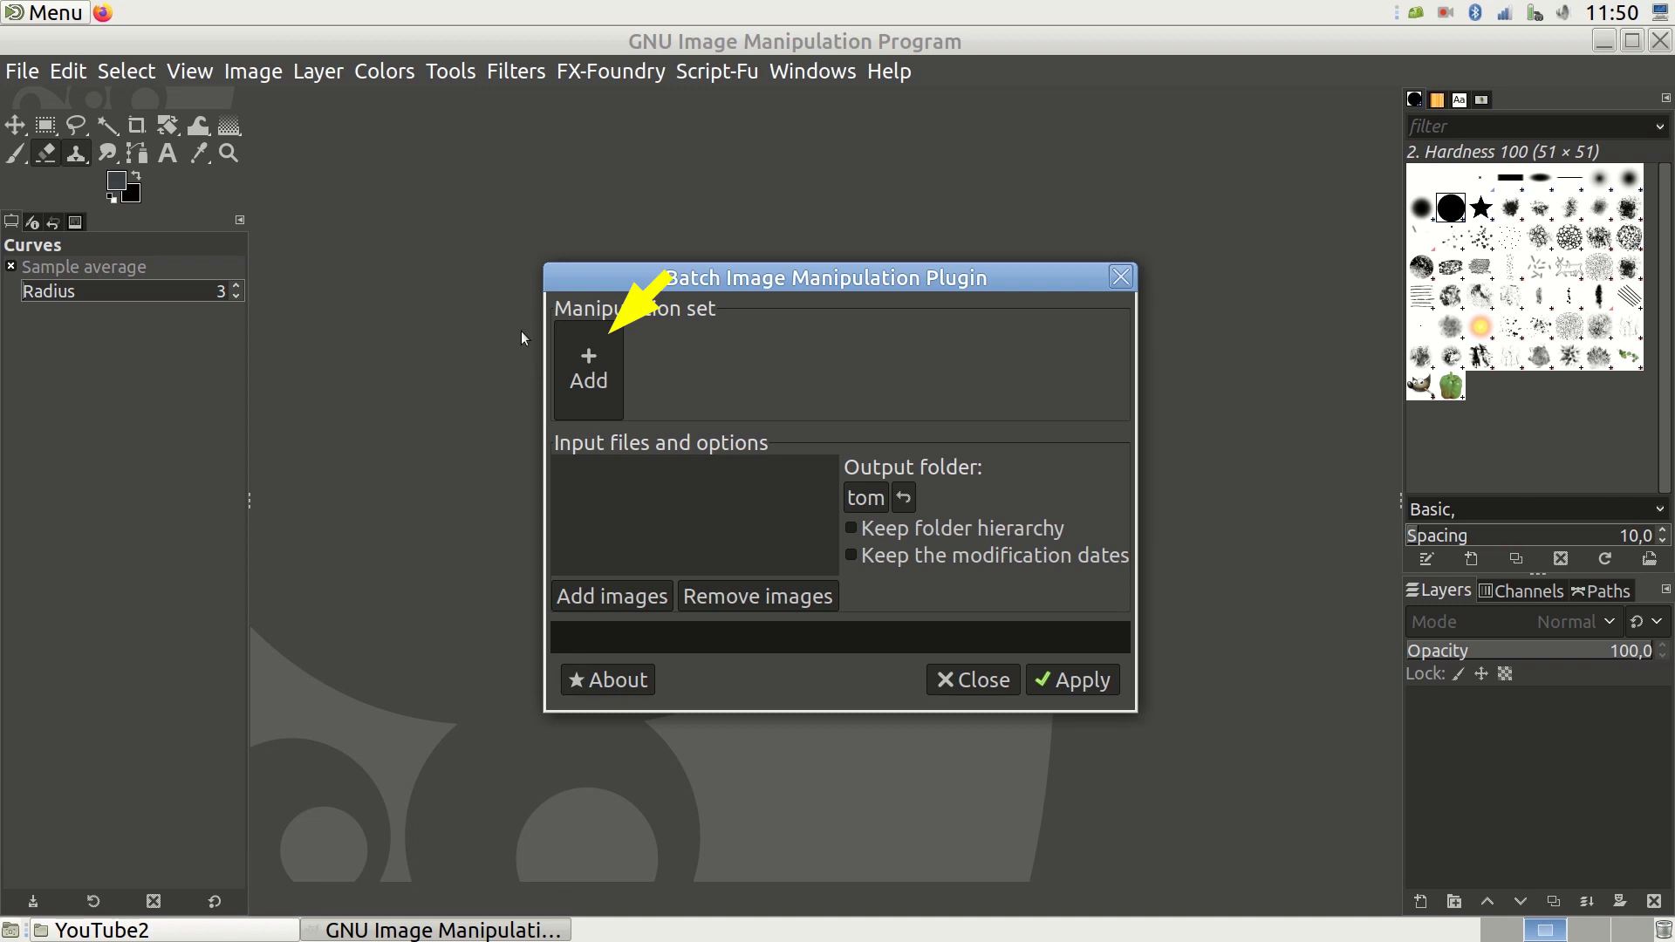
- Add a Resize step with preserved aspect ratio, width 50% and height following
{"action": "left_click", "coordinate": [581, 359]}
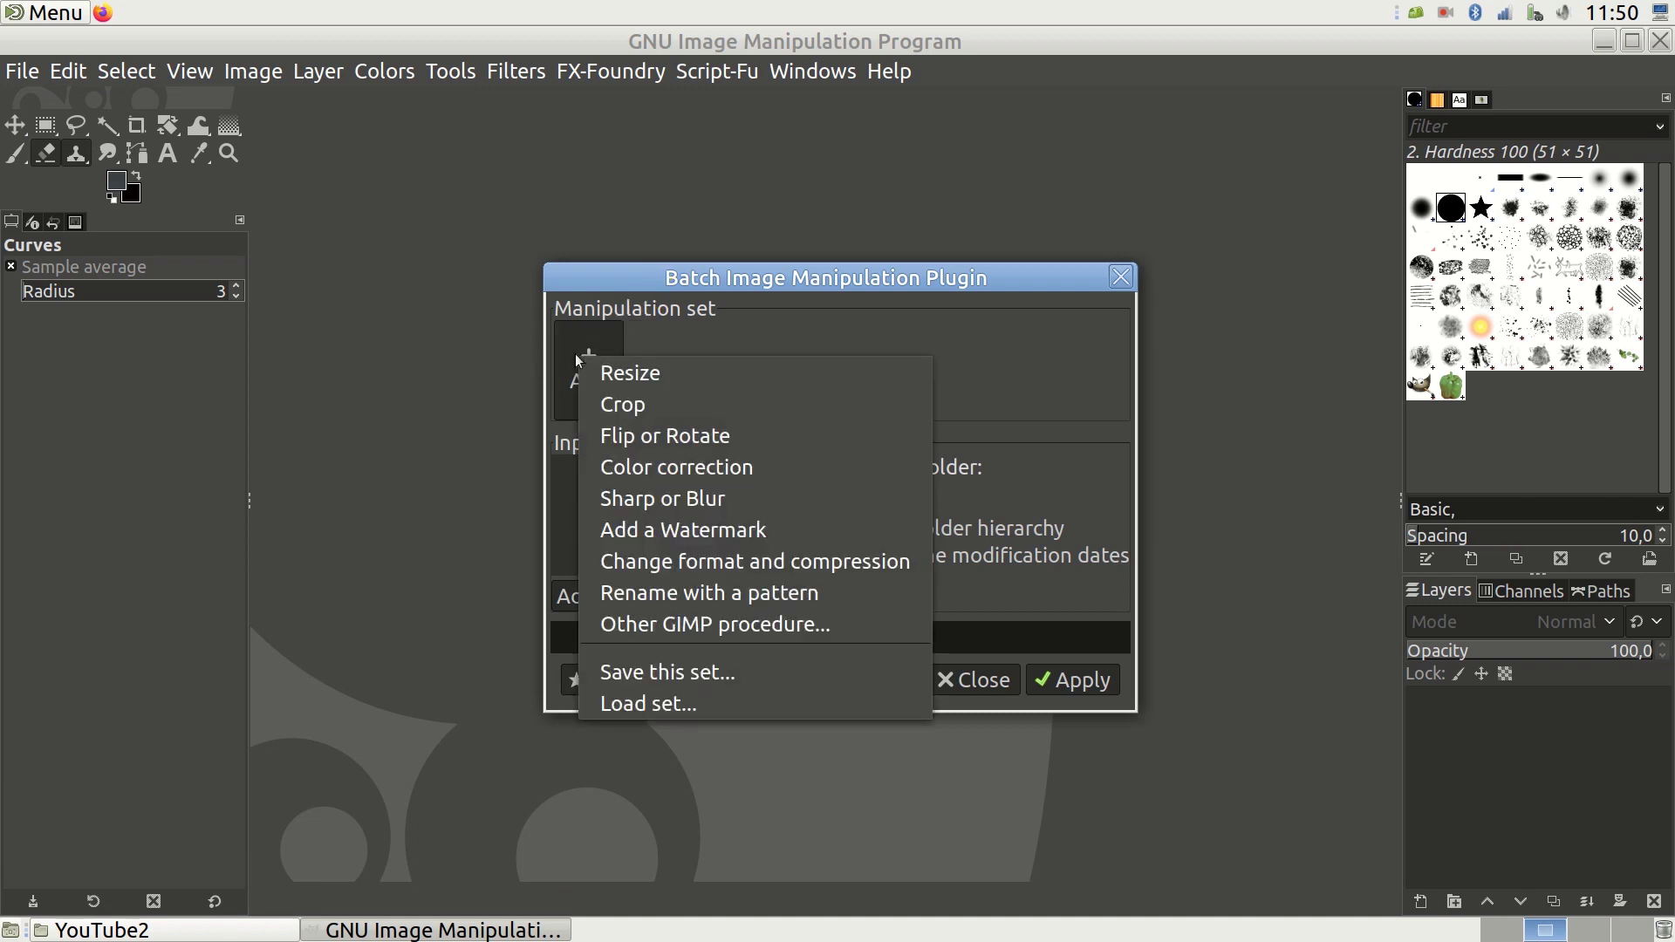
{"action": "left_click", "coordinate": [631, 377]}
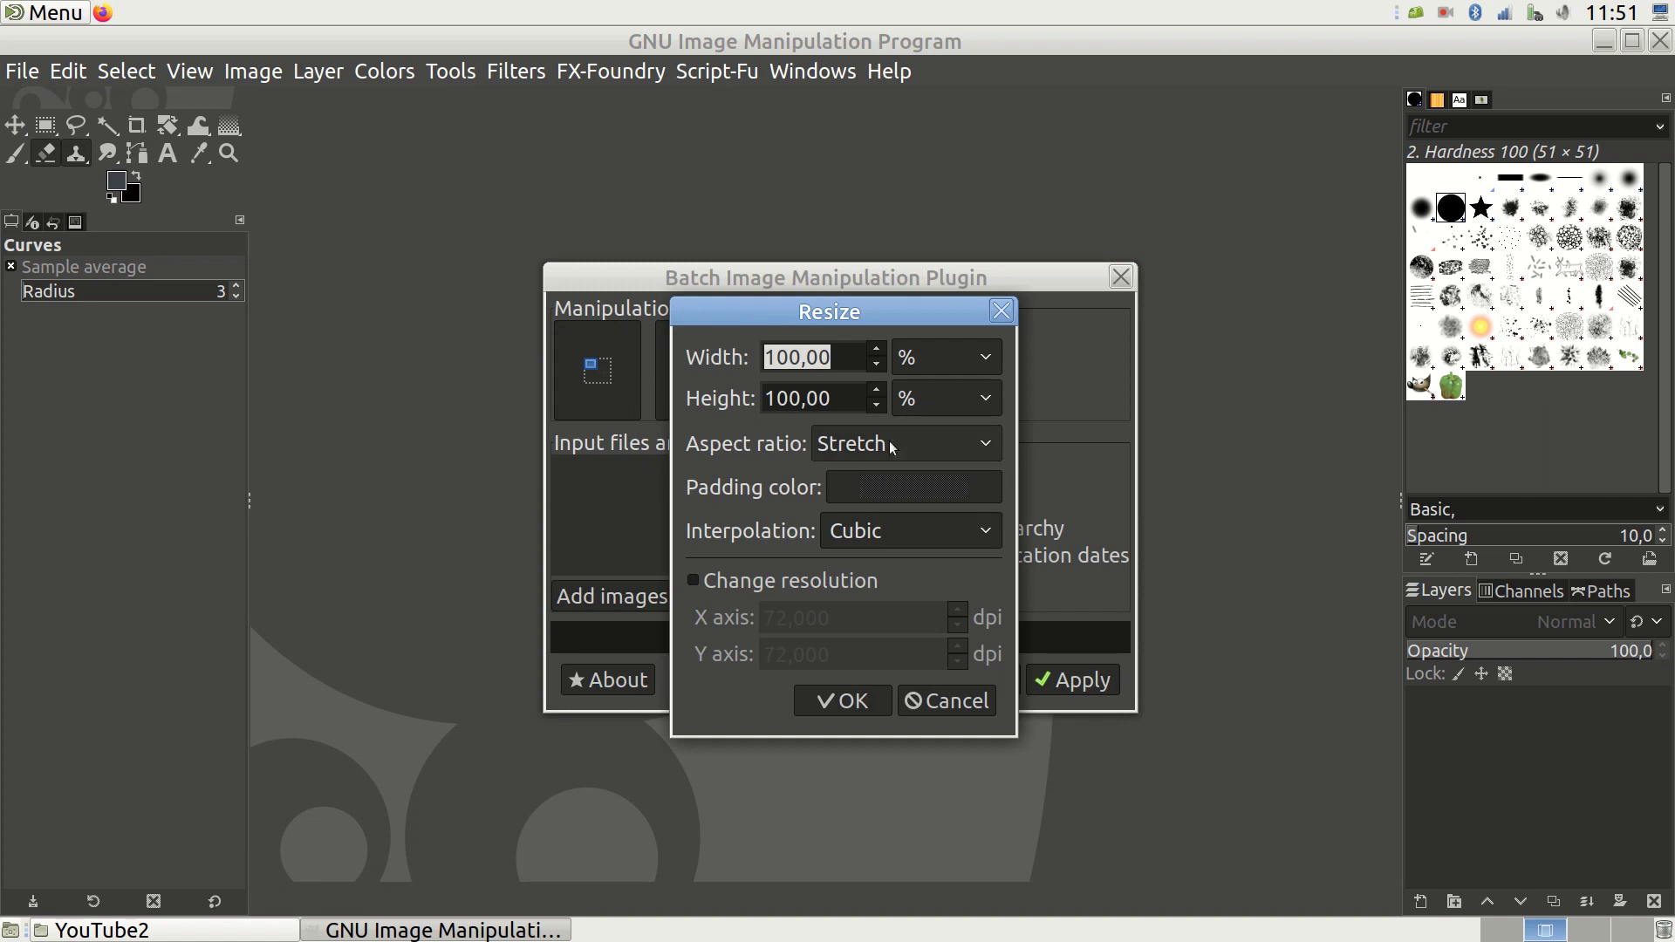
{"action": "left_click", "coordinate": [990, 445]}
{"action": "left_click", "coordinate": [938, 485]}
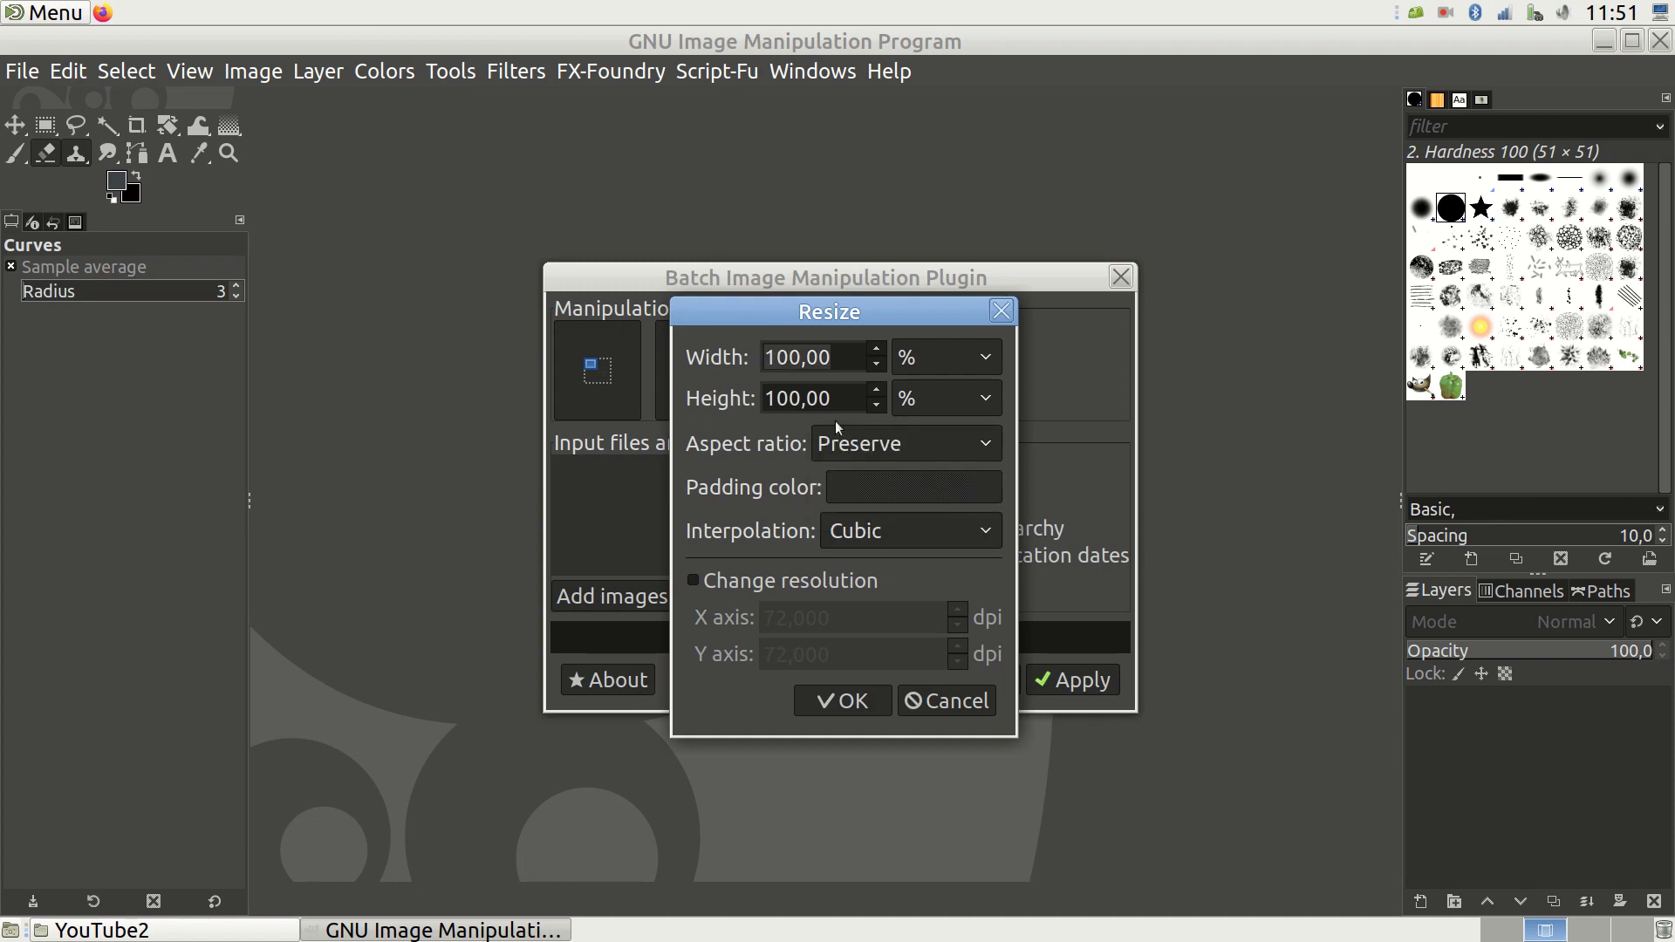
{"action": "left_click_drag", "start_coordinate": [844, 362], "coordinate": [683, 356]}
{"action": "type", "text": "5"}
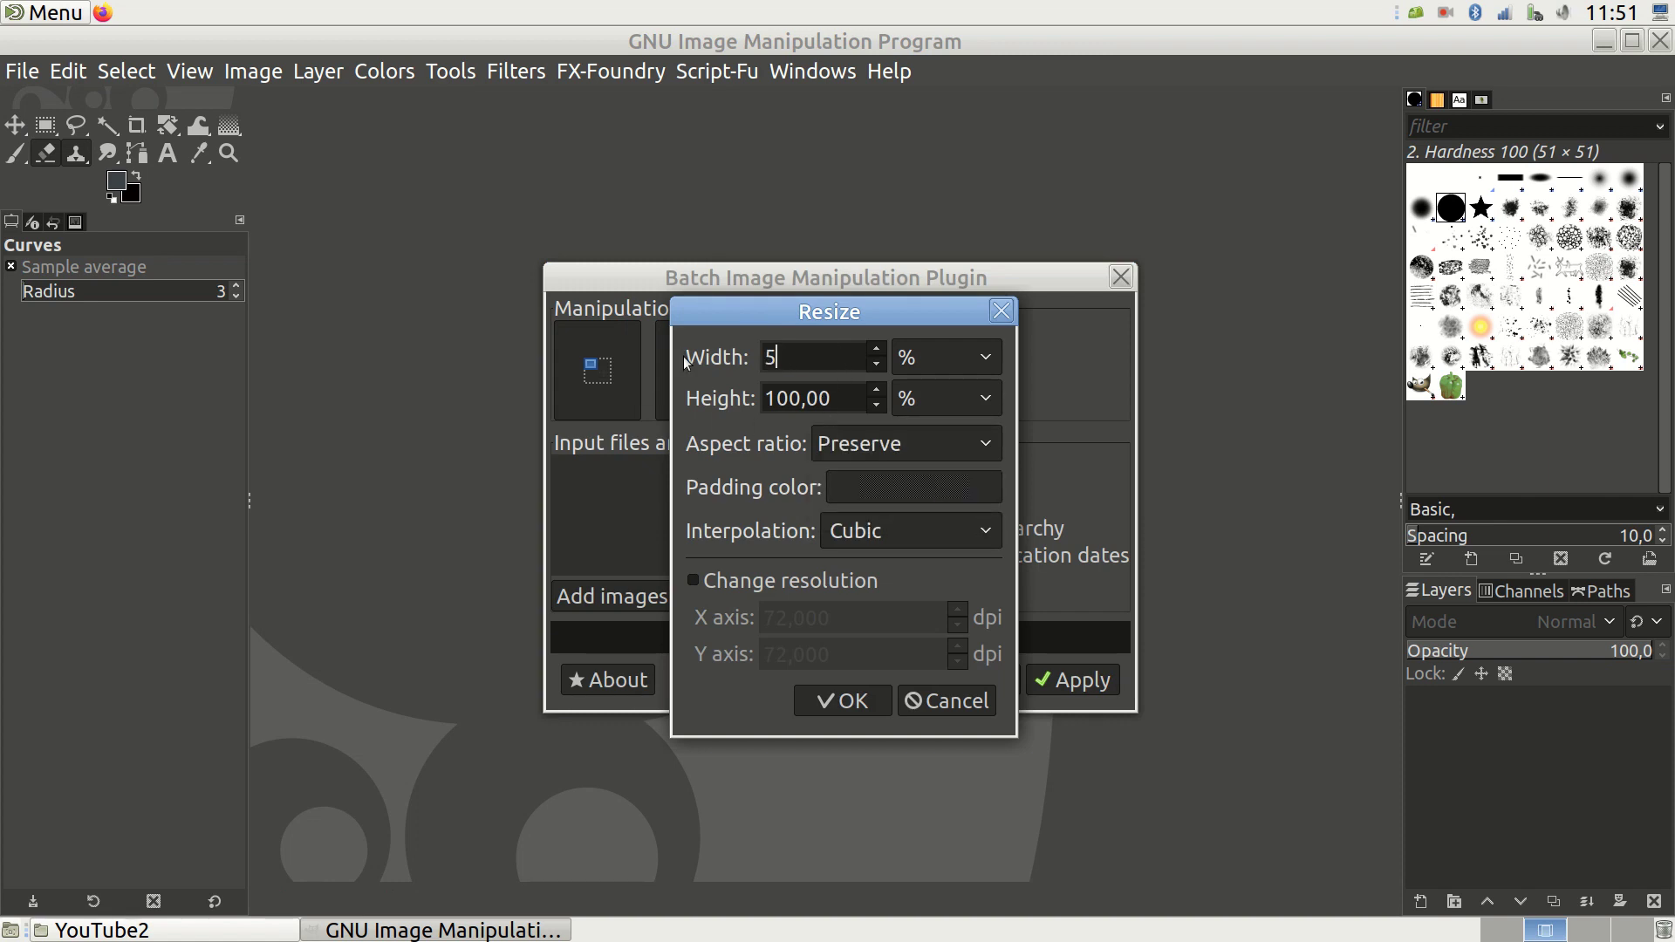
{"action": "type", "text": "9"}
{"action": "key", "text": "BackSpace"}
{"action": "type", "text": "0"}
{"action": "left_click", "coordinate": [852, 395]}
{"action": "left_click", "coordinate": [870, 701]}
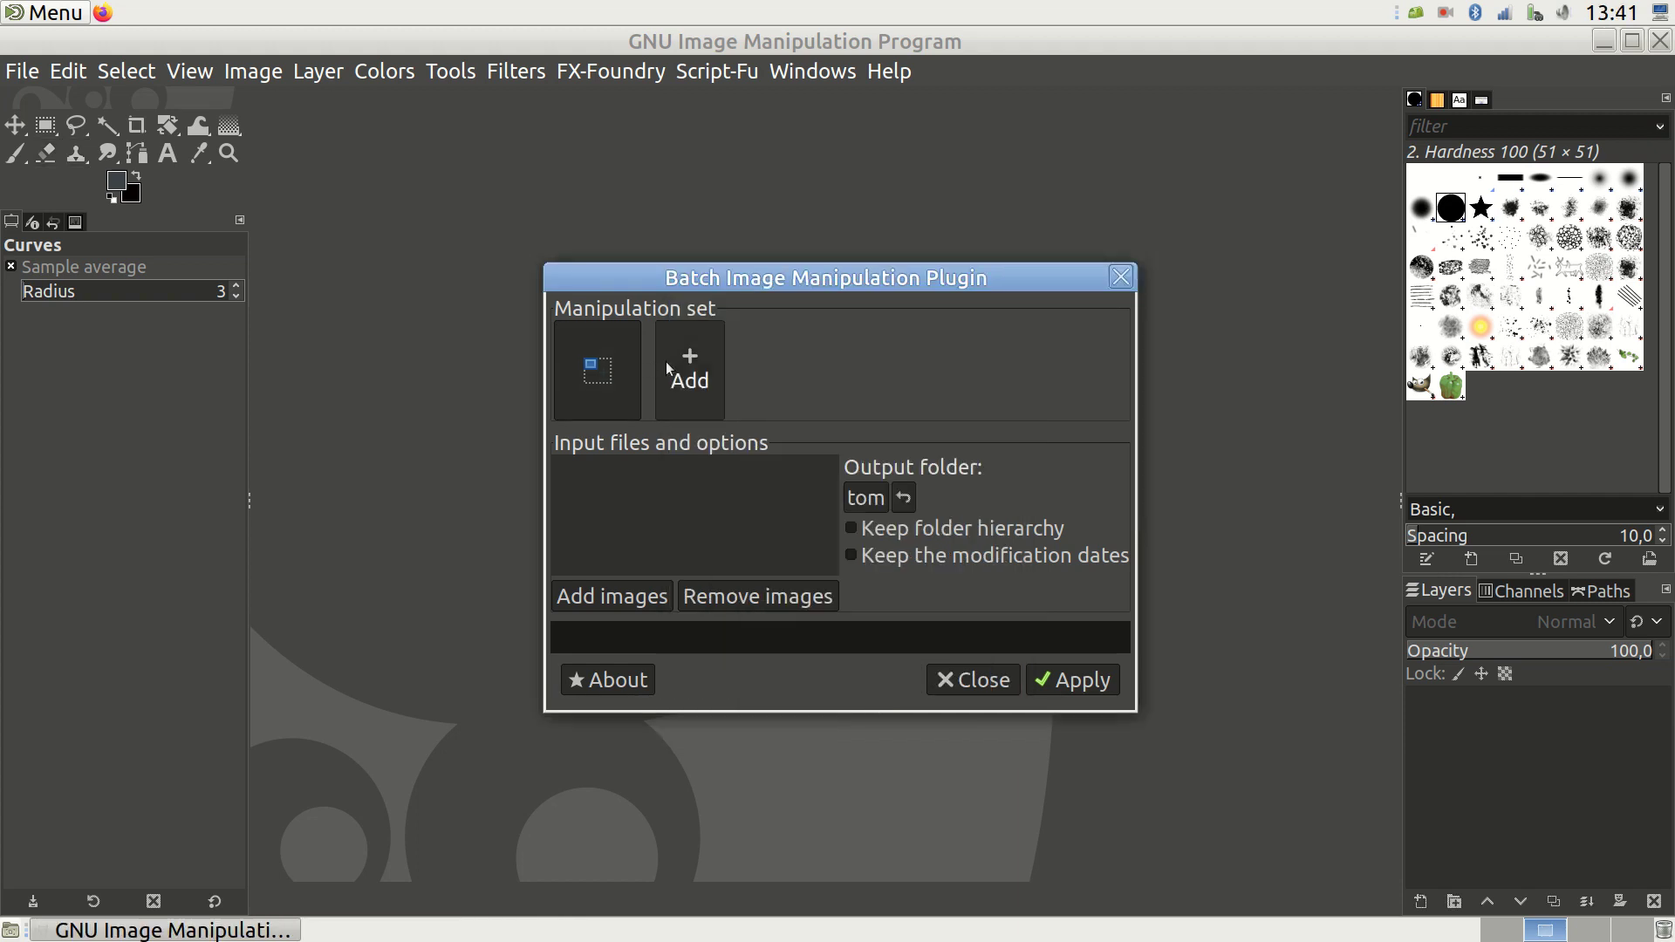
{"action": "left_click", "coordinate": [687, 366]}
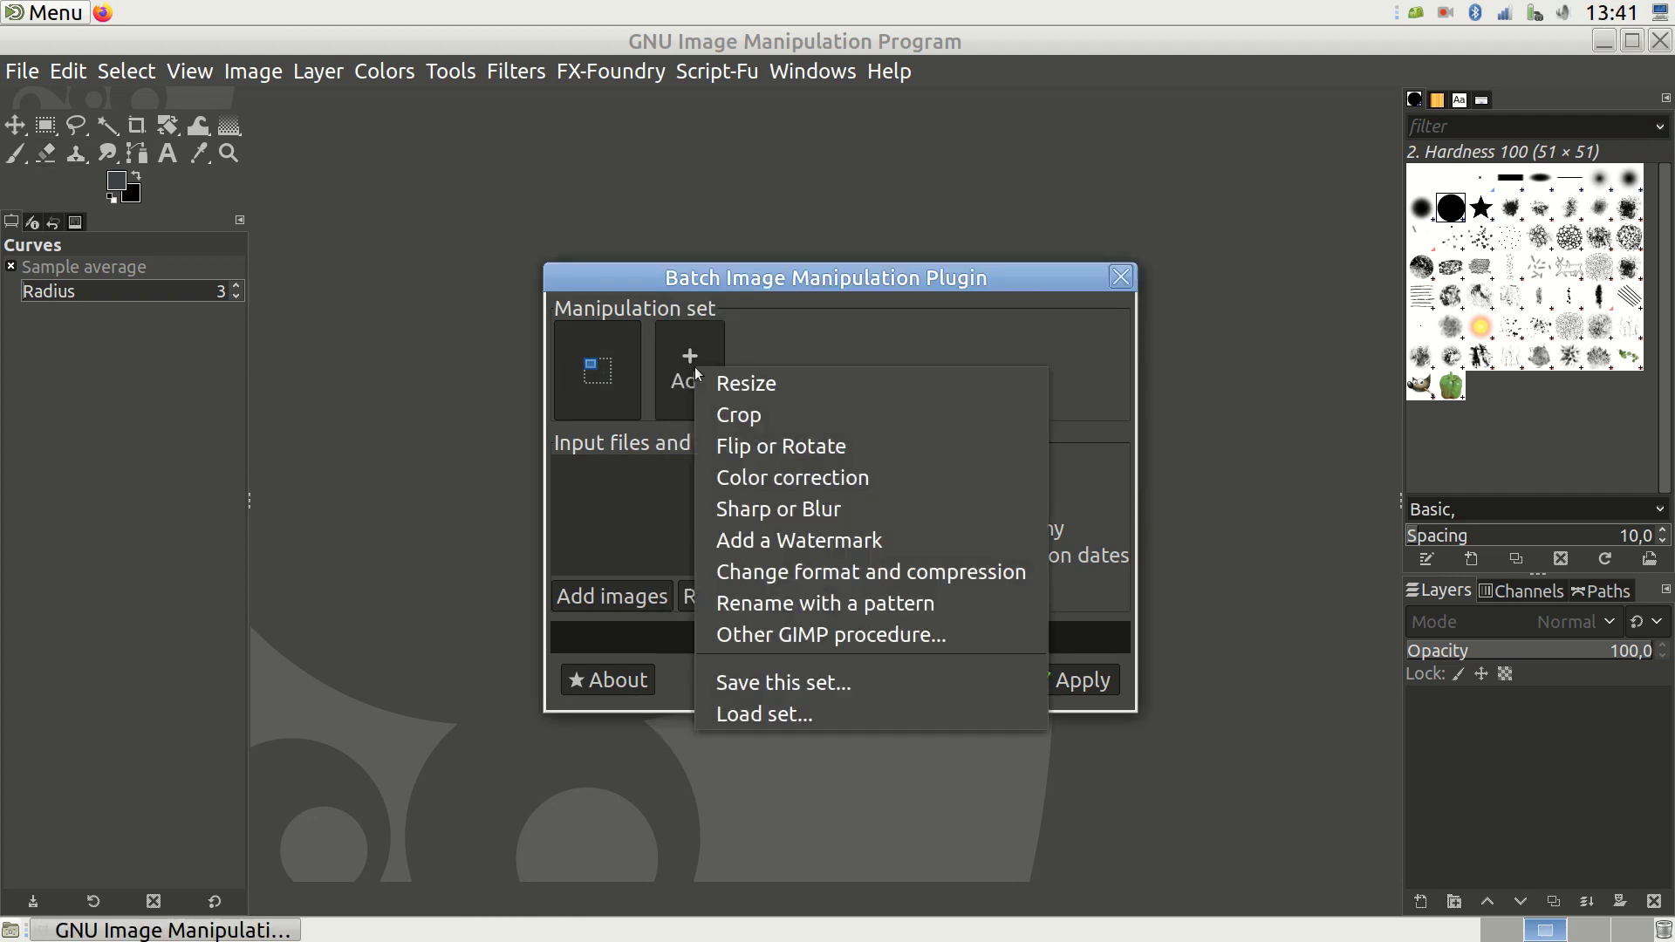
- Add a Flip or Rotate step with 180° rotation after the resize
{"action": "left_click", "coordinate": [780, 637]}
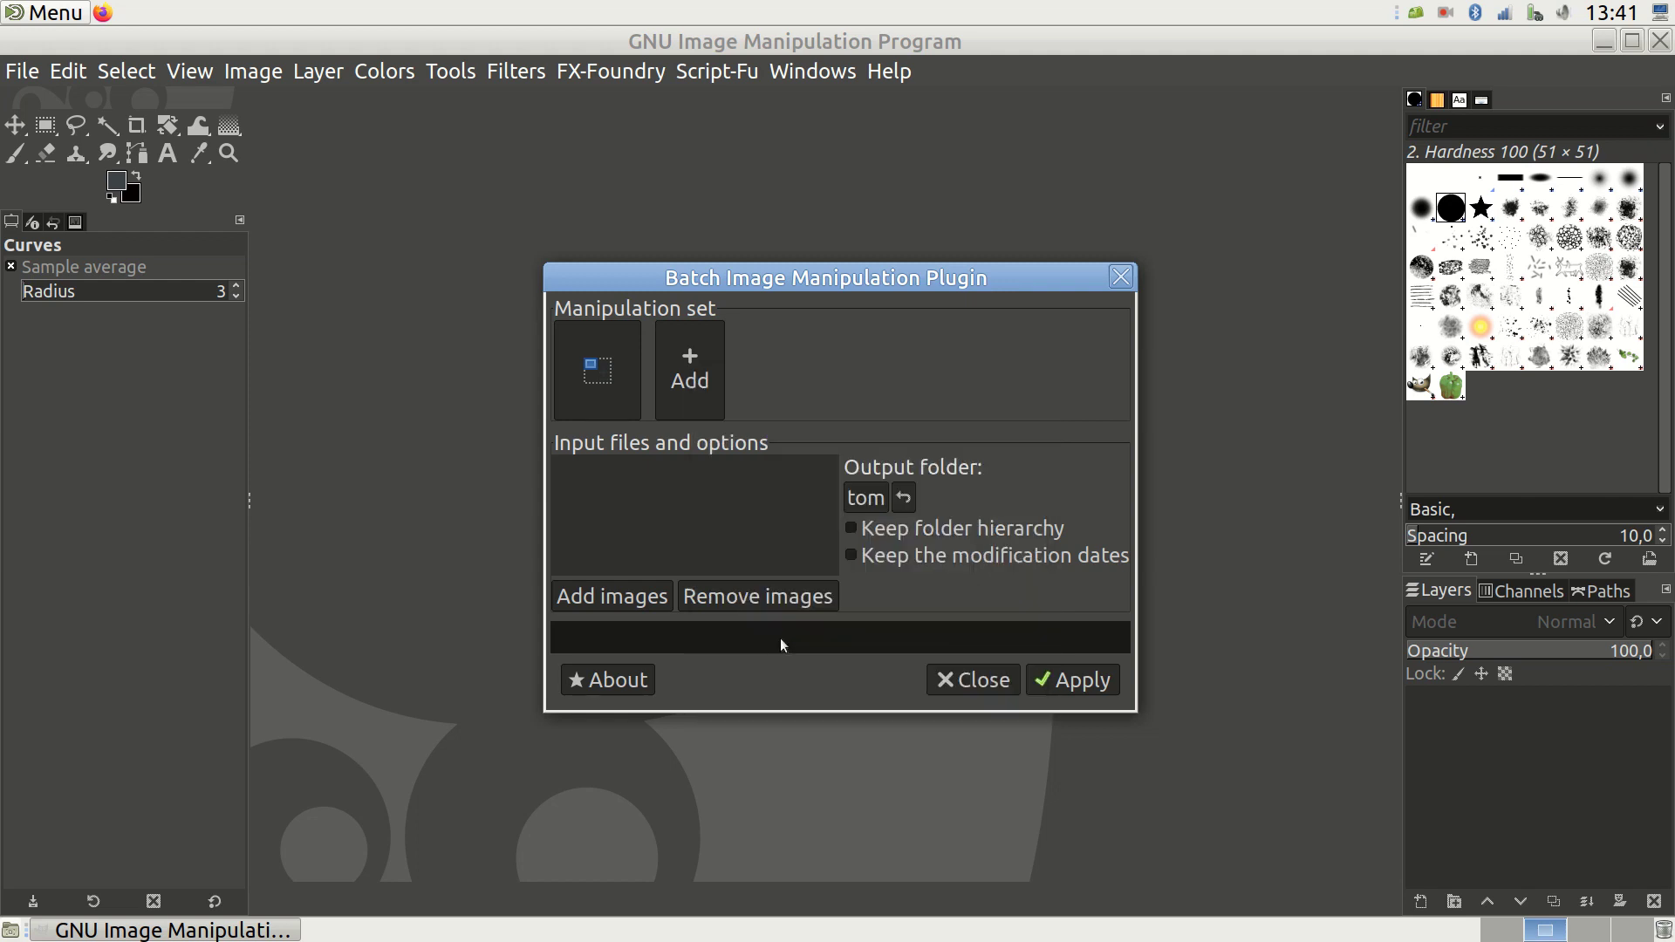
{"action": "mouse_move", "coordinate": [762, 476]}
{"action": "left_mouse_down"}
{"action": "mouse_move", "coordinate": [763, 621]}
{"action": "mouse_move", "coordinate": [756, 458]}
{"action": "left_mouse_up"}
{"action": "type", "text": "rotate"}
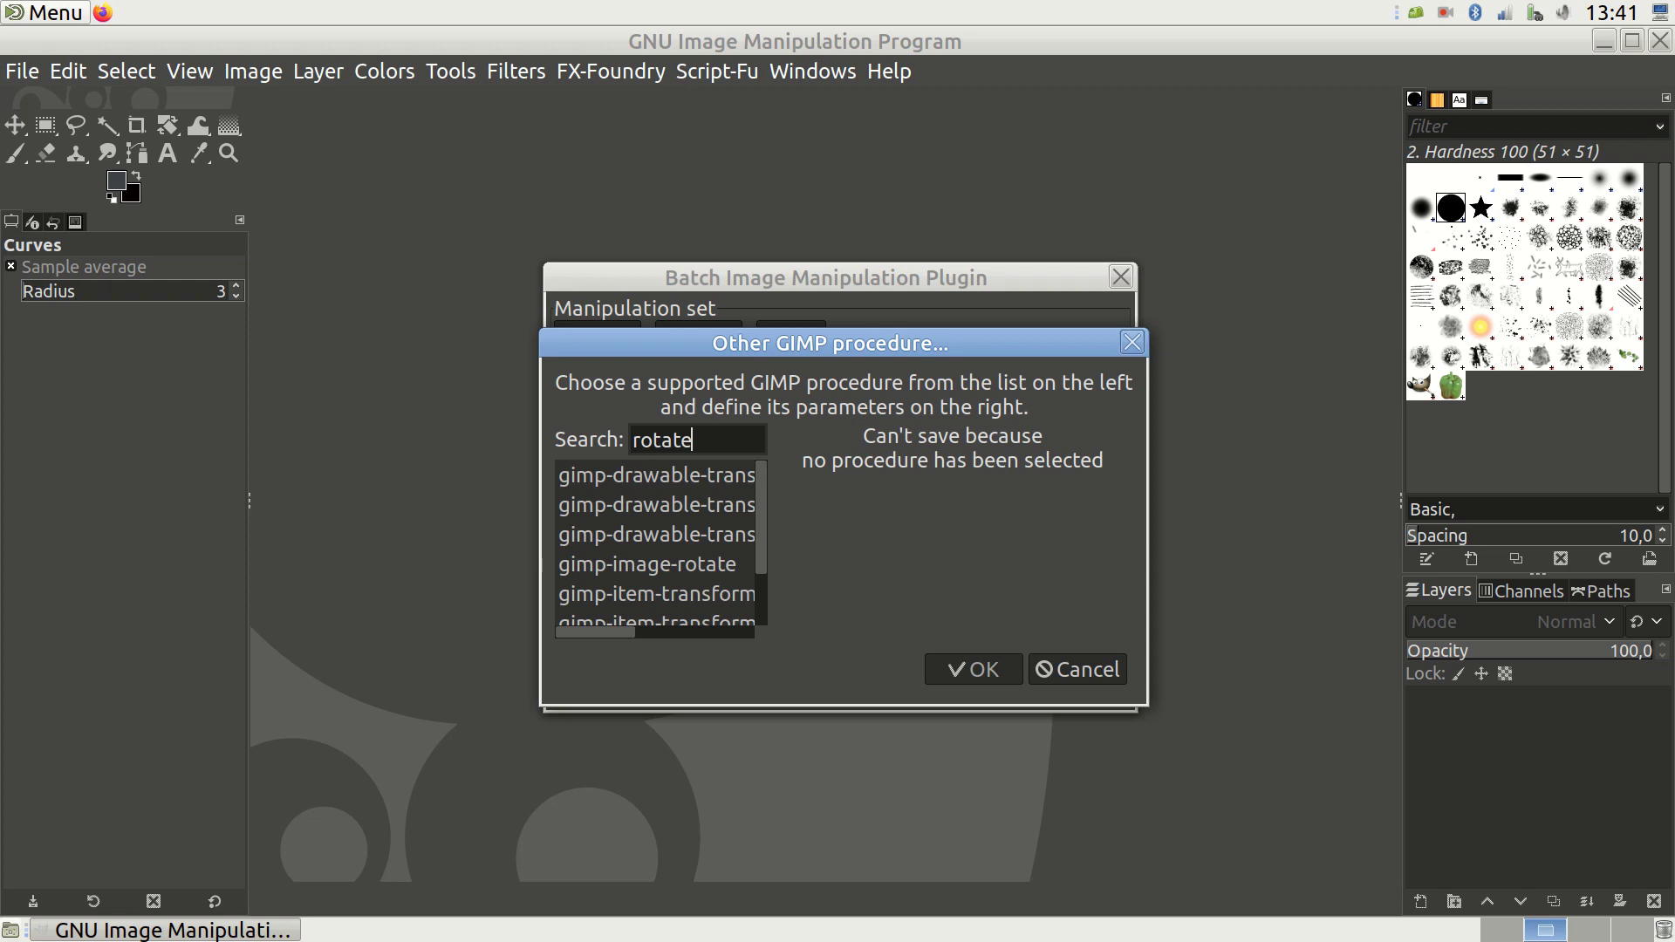
{"action": "scroll", "coordinate": [643, 515], "scroll_direction": "down", "scroll_amount": 2}
{"action": "scroll", "coordinate": [659, 542], "scroll_direction": "down", "scroll_amount": 1}
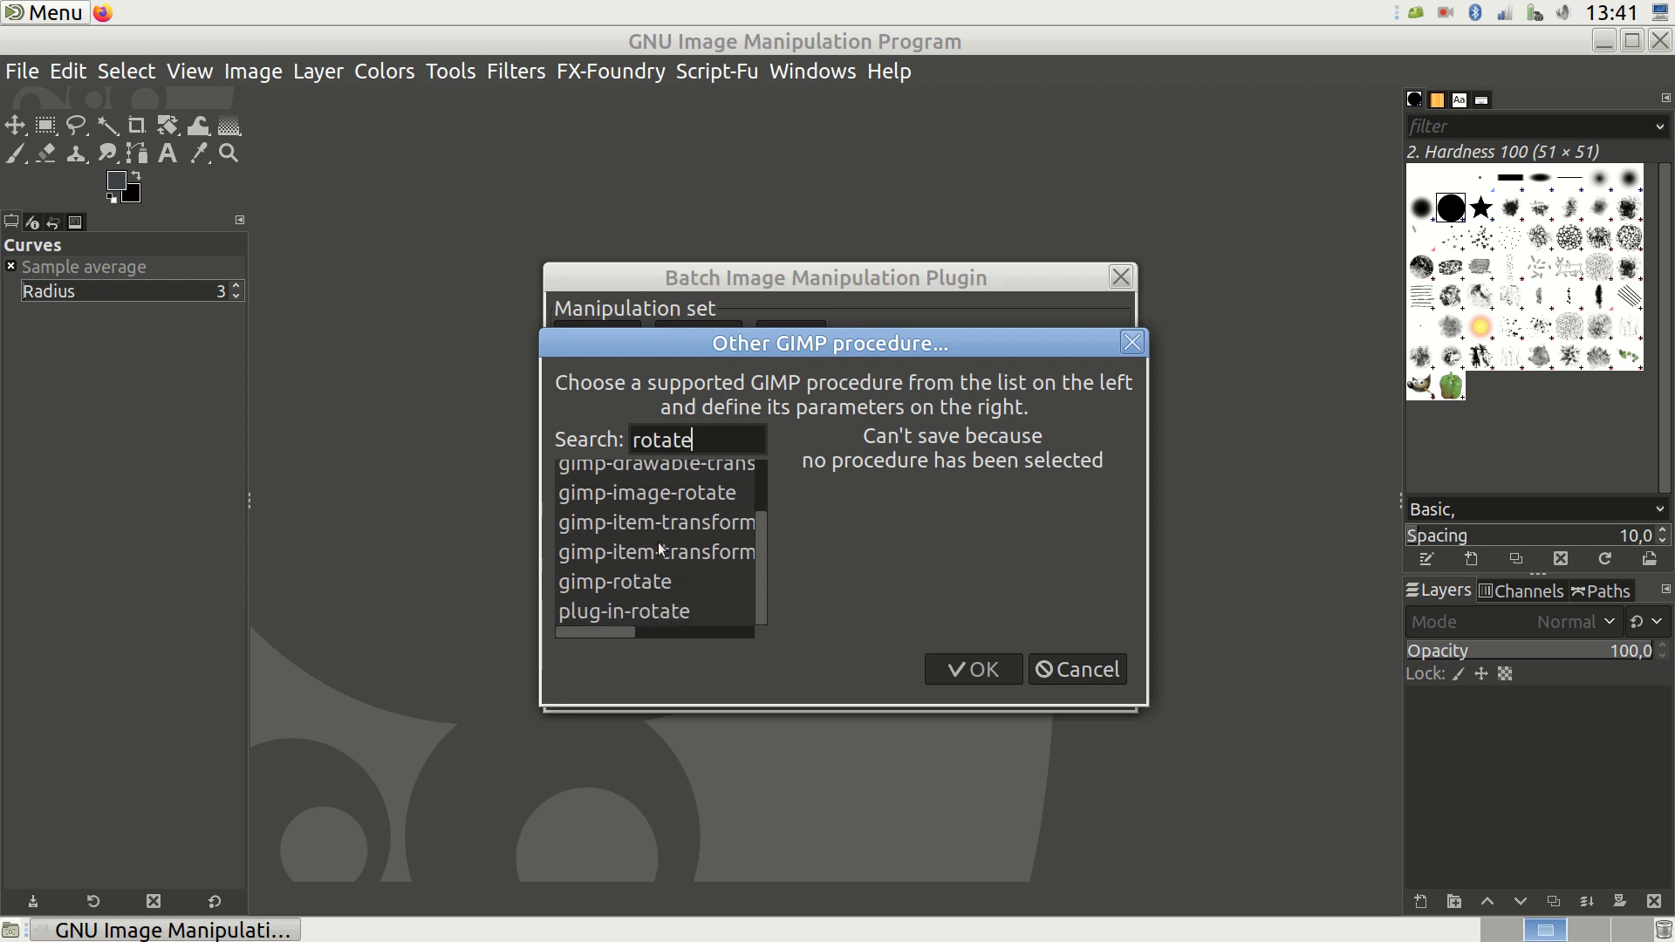
{"action": "left_click", "coordinate": [659, 582]}
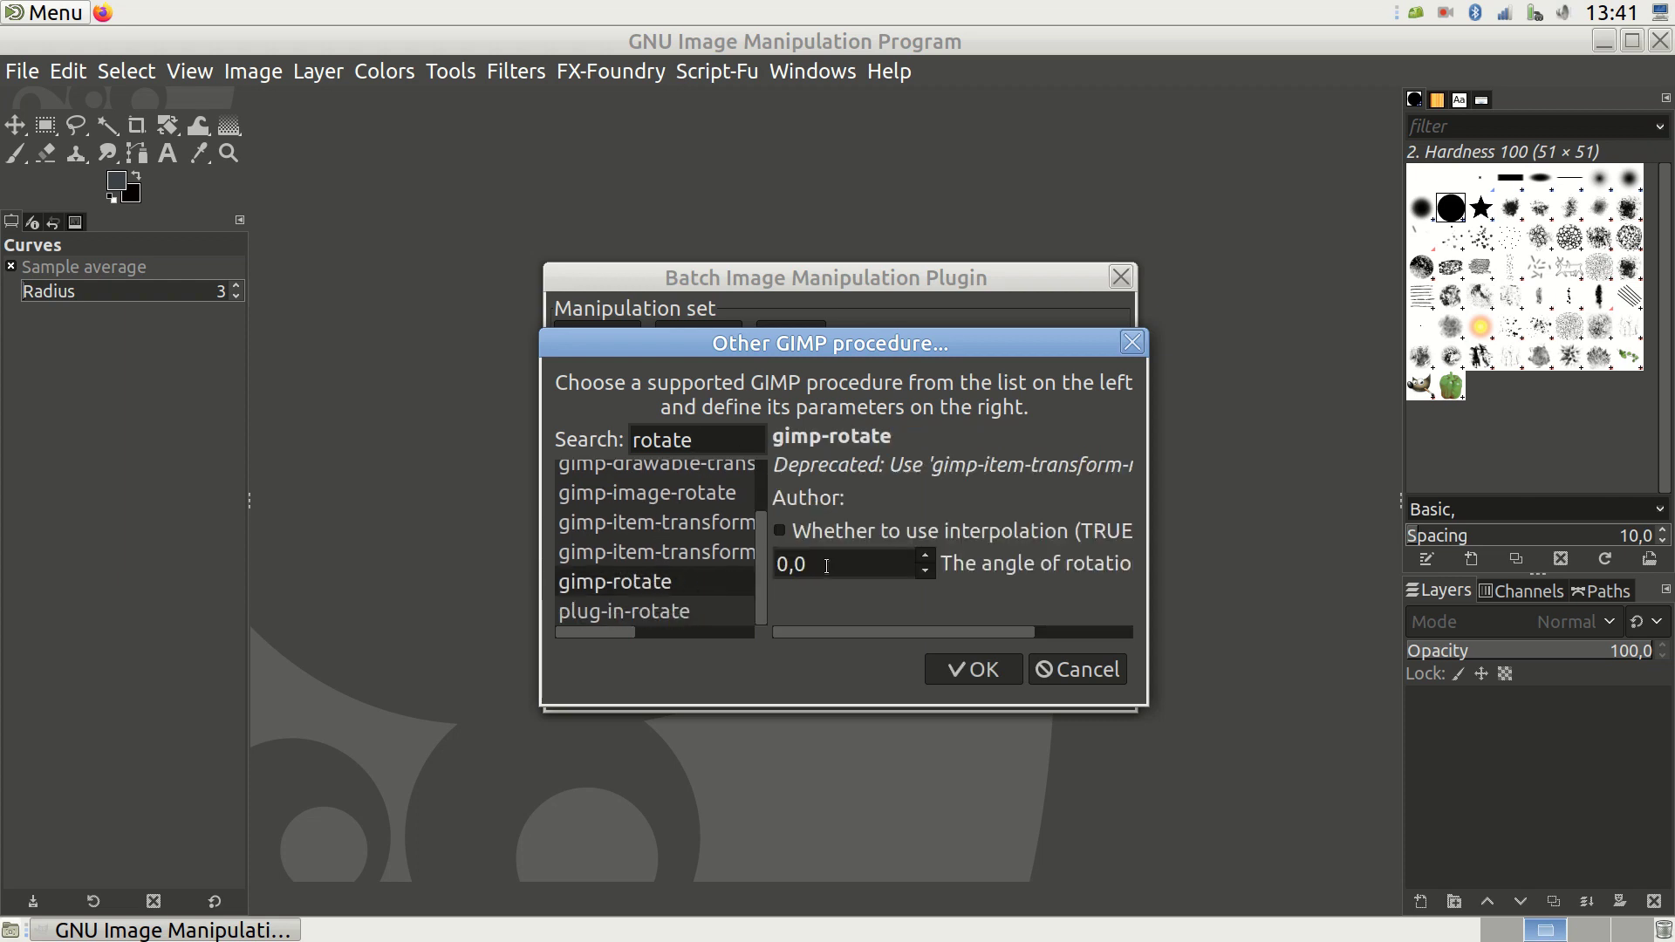
{"action": "left_click", "coordinate": [701, 363]}
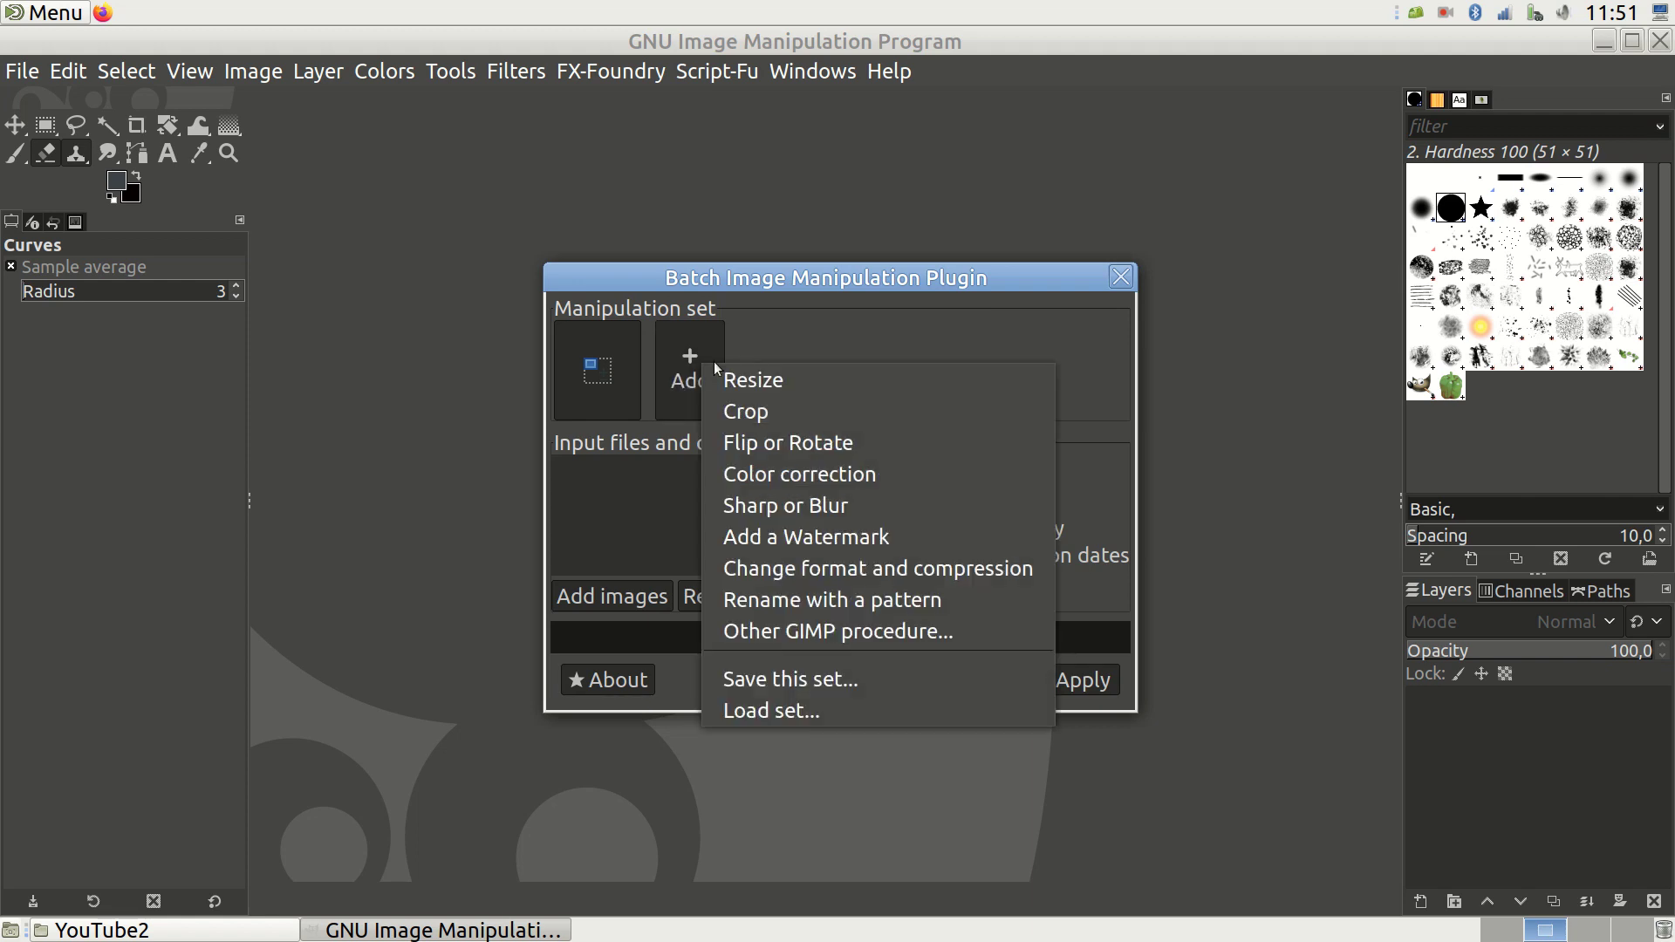
{"action": "left_click", "coordinate": [779, 448]}
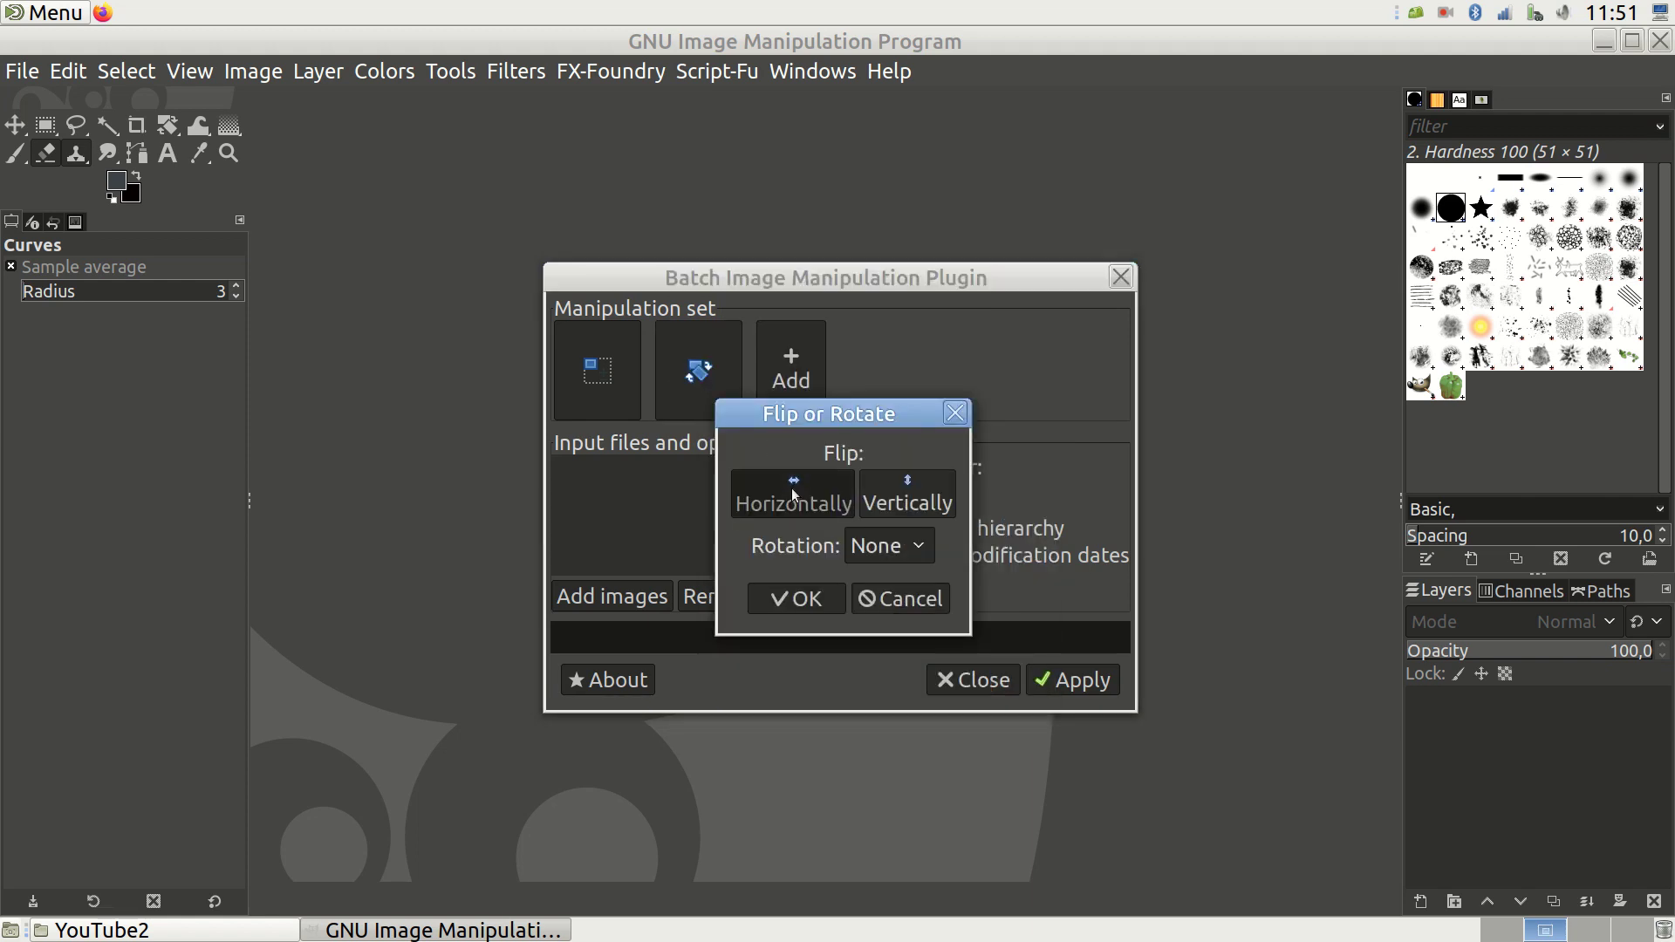
{"action": "left_click", "coordinate": [918, 550]}
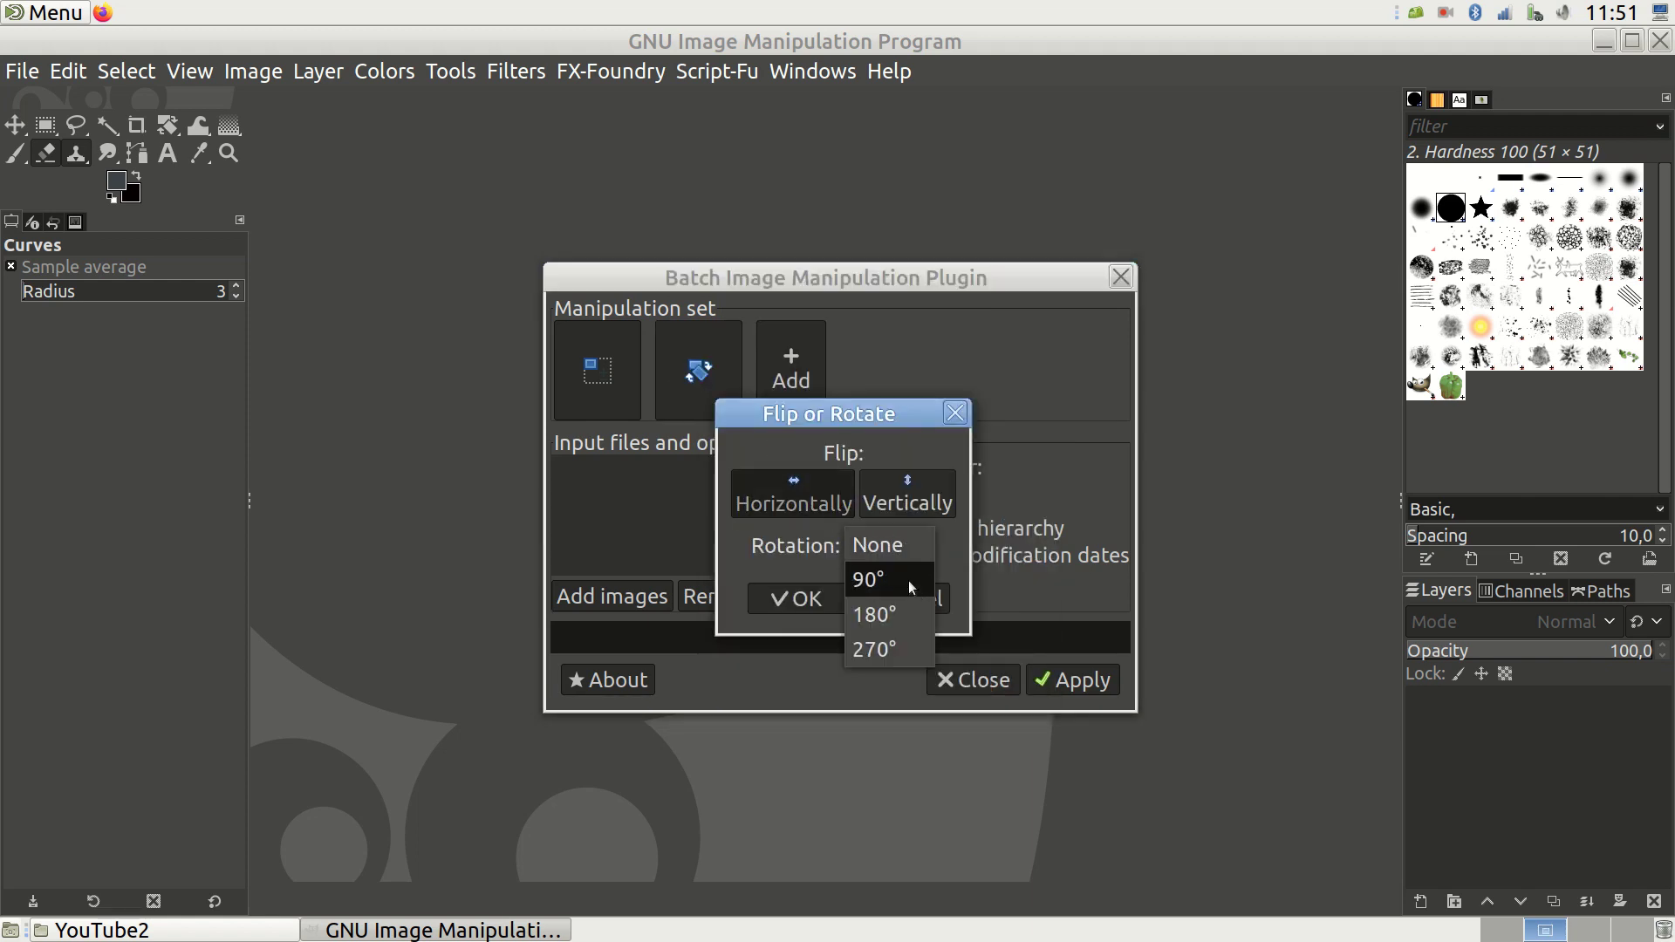
{"action": "left_click", "coordinate": [892, 614]}
{"action": "left_click", "coordinate": [801, 599]}
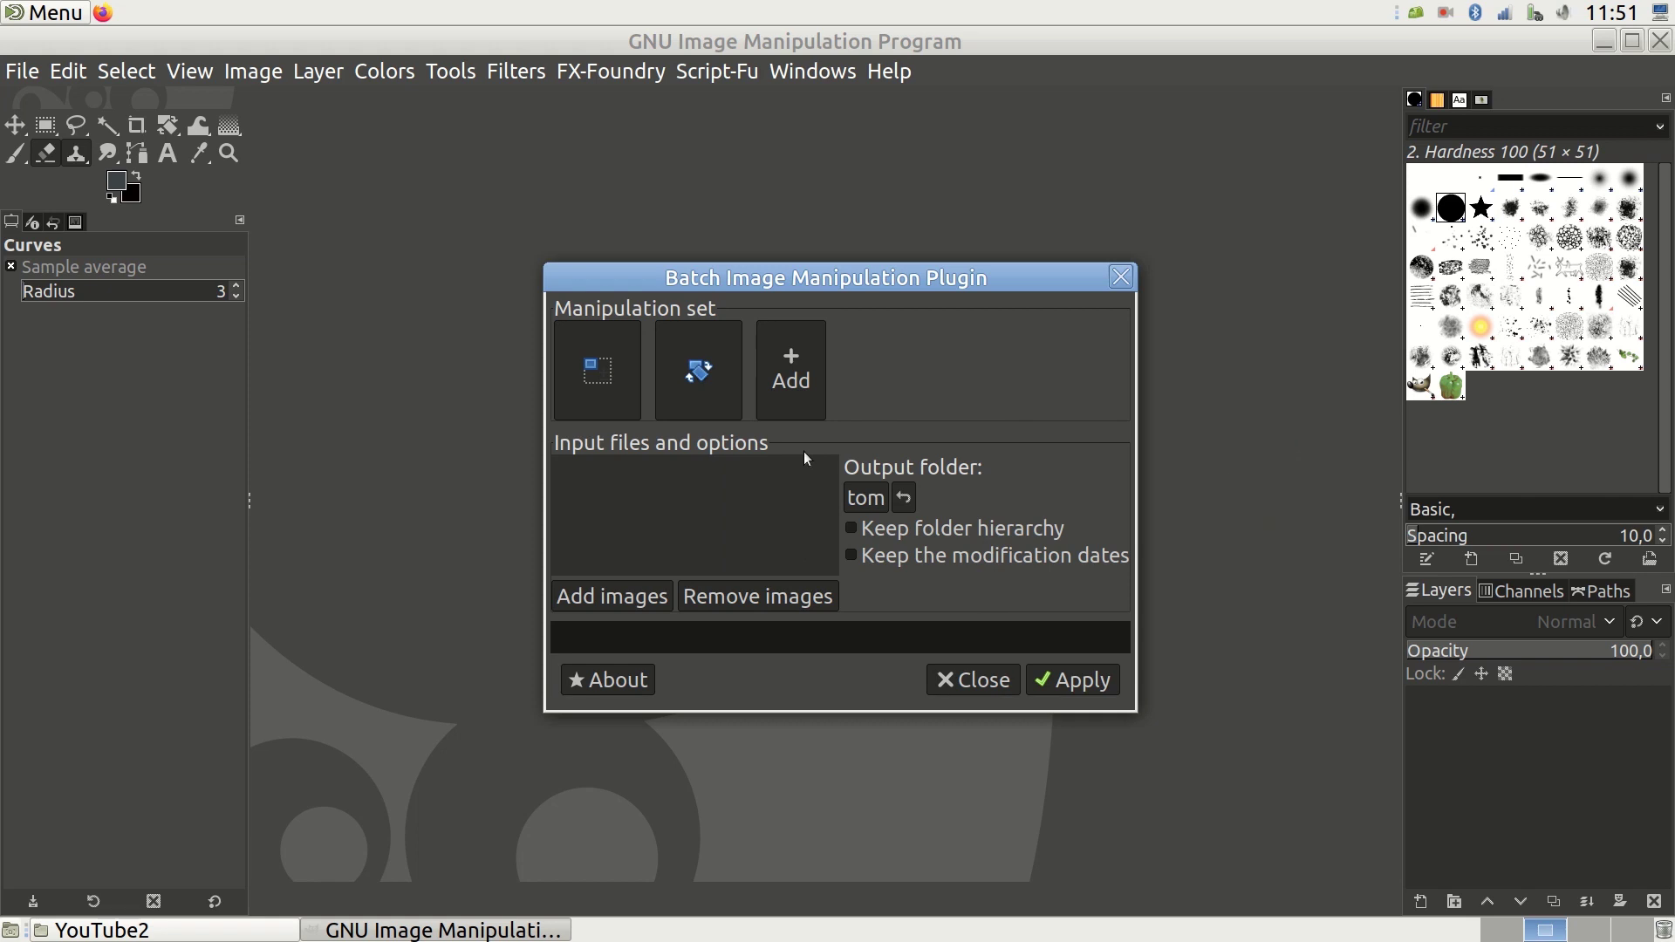
- Add the photo folder as batch input and apply the set, writing results to YouTube2
{"action": "left_click", "coordinate": [648, 600]}
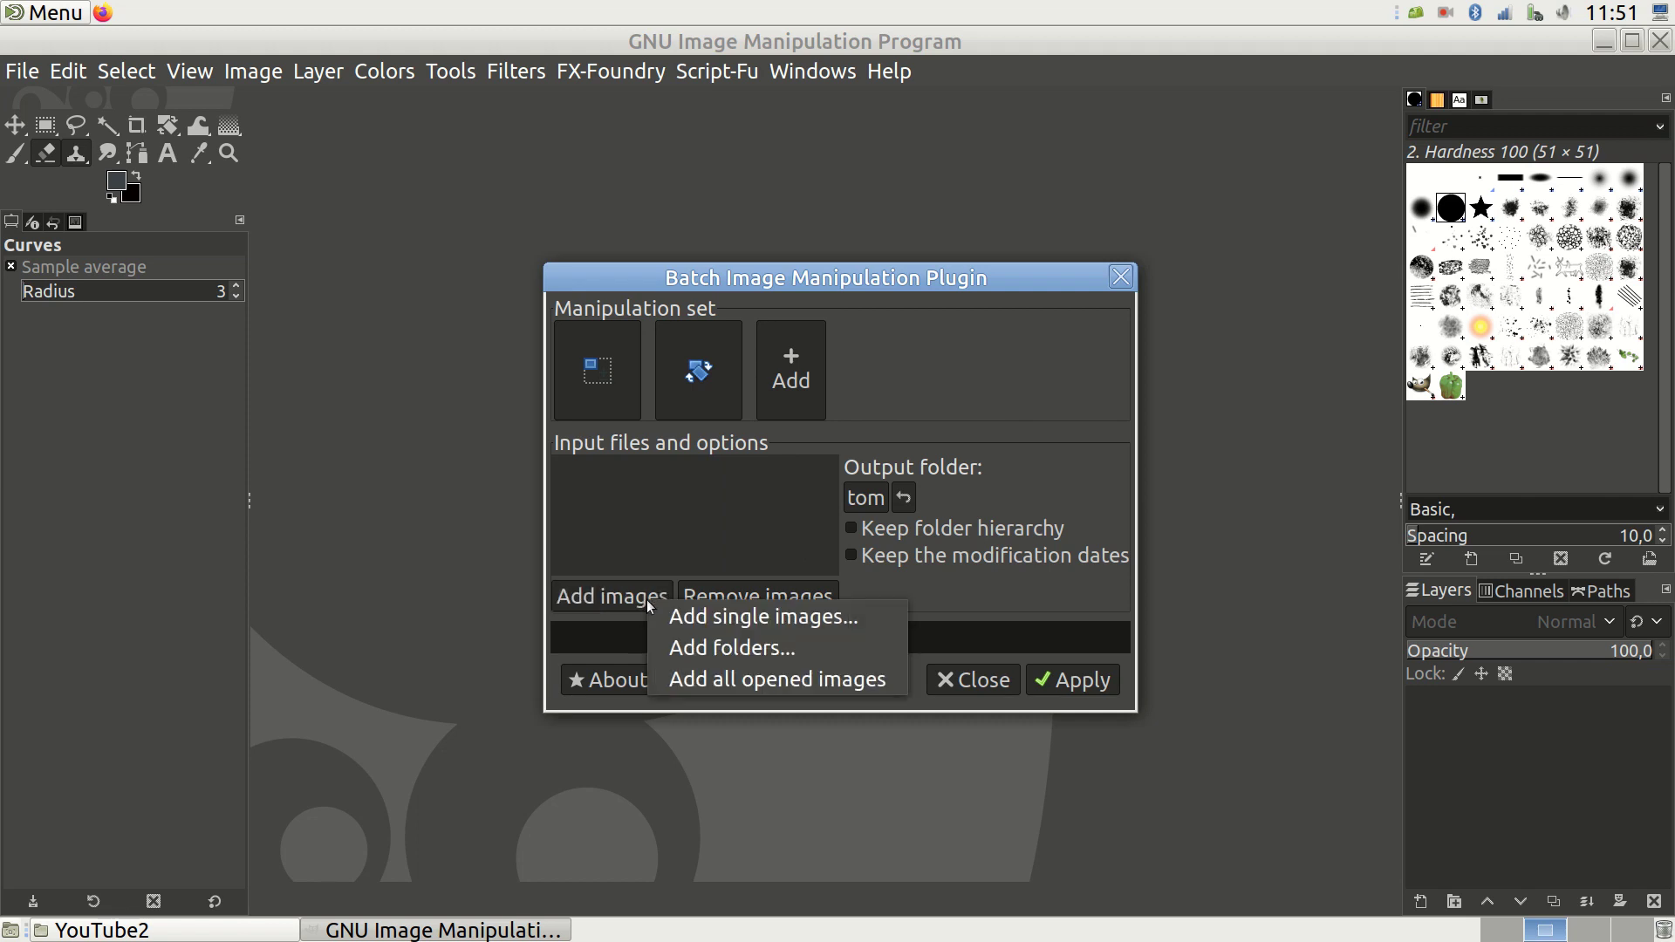
{"action": "left_click", "coordinate": [704, 651]}
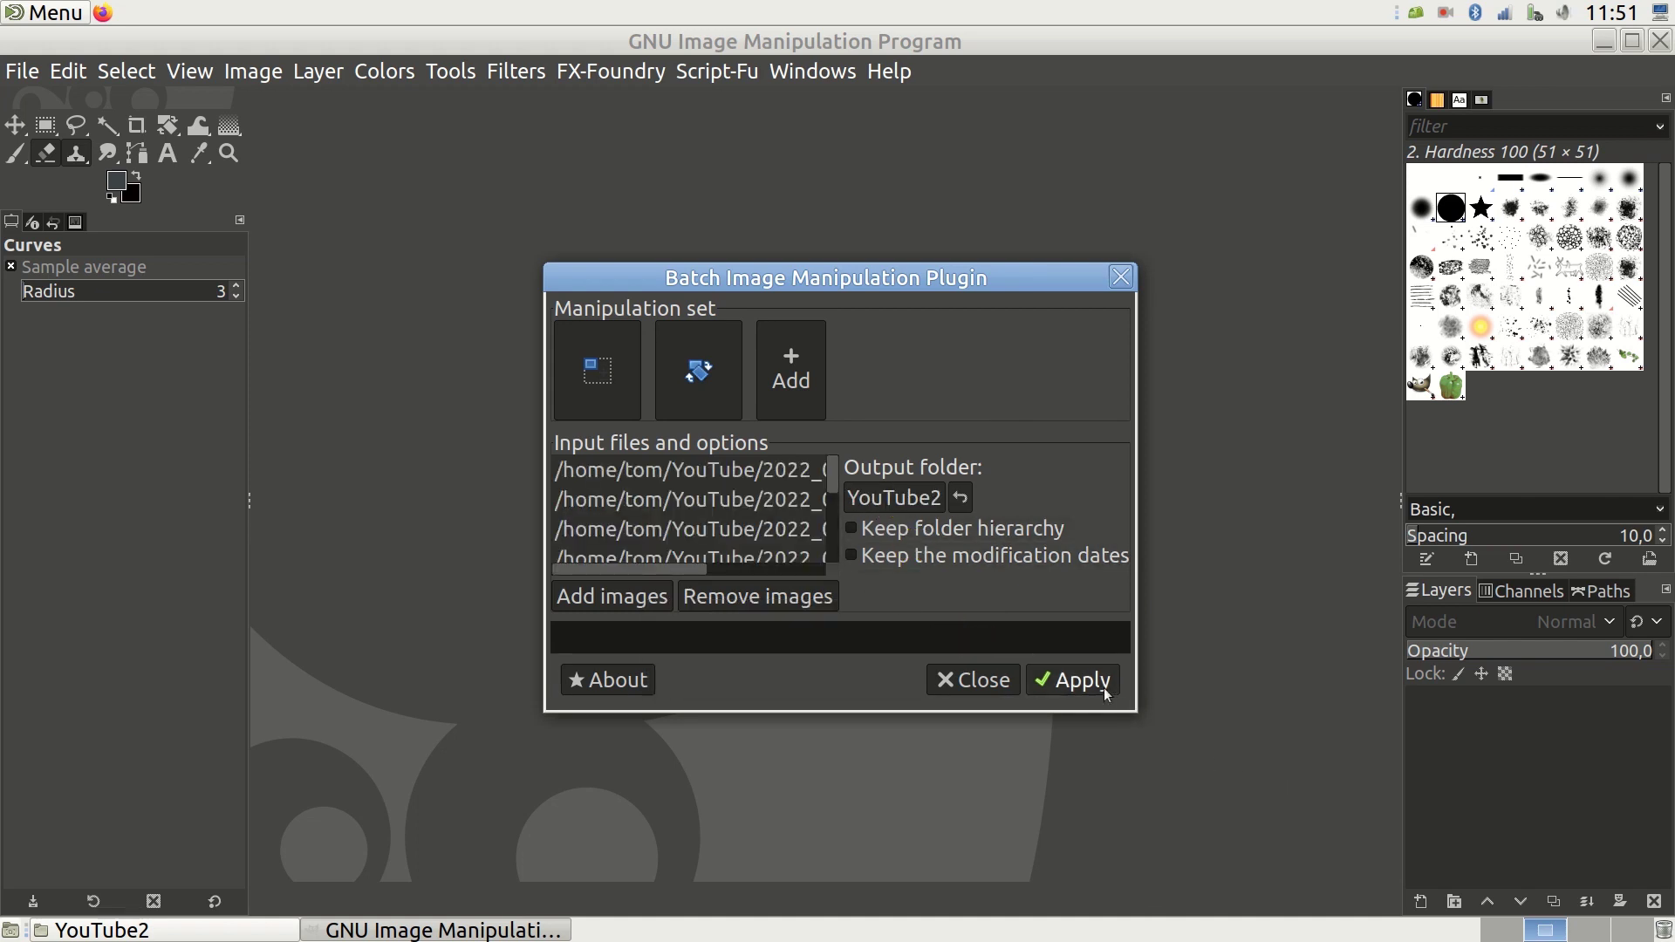
{"action": "left_click", "coordinate": [1105, 693]}
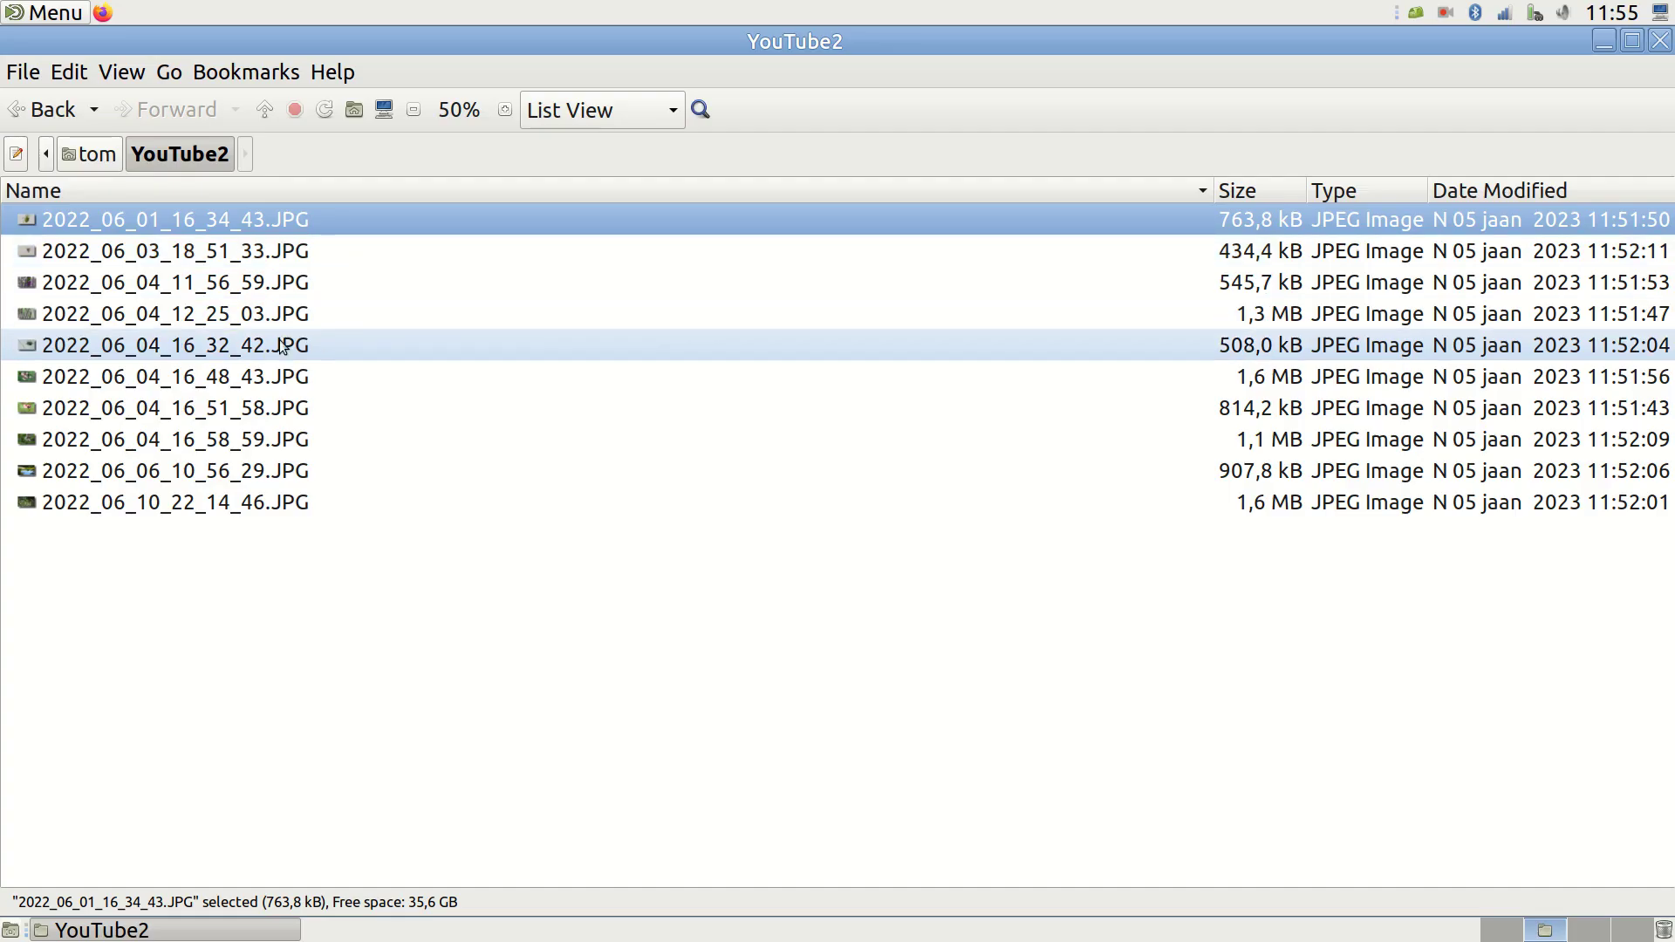
- Open a processed YouTube2 photo in Eye of MATE Image Viewer
{"action": "right_click", "coordinate": [279, 435]}
{"action": "mouse_move", "coordinate": [351, 399]}
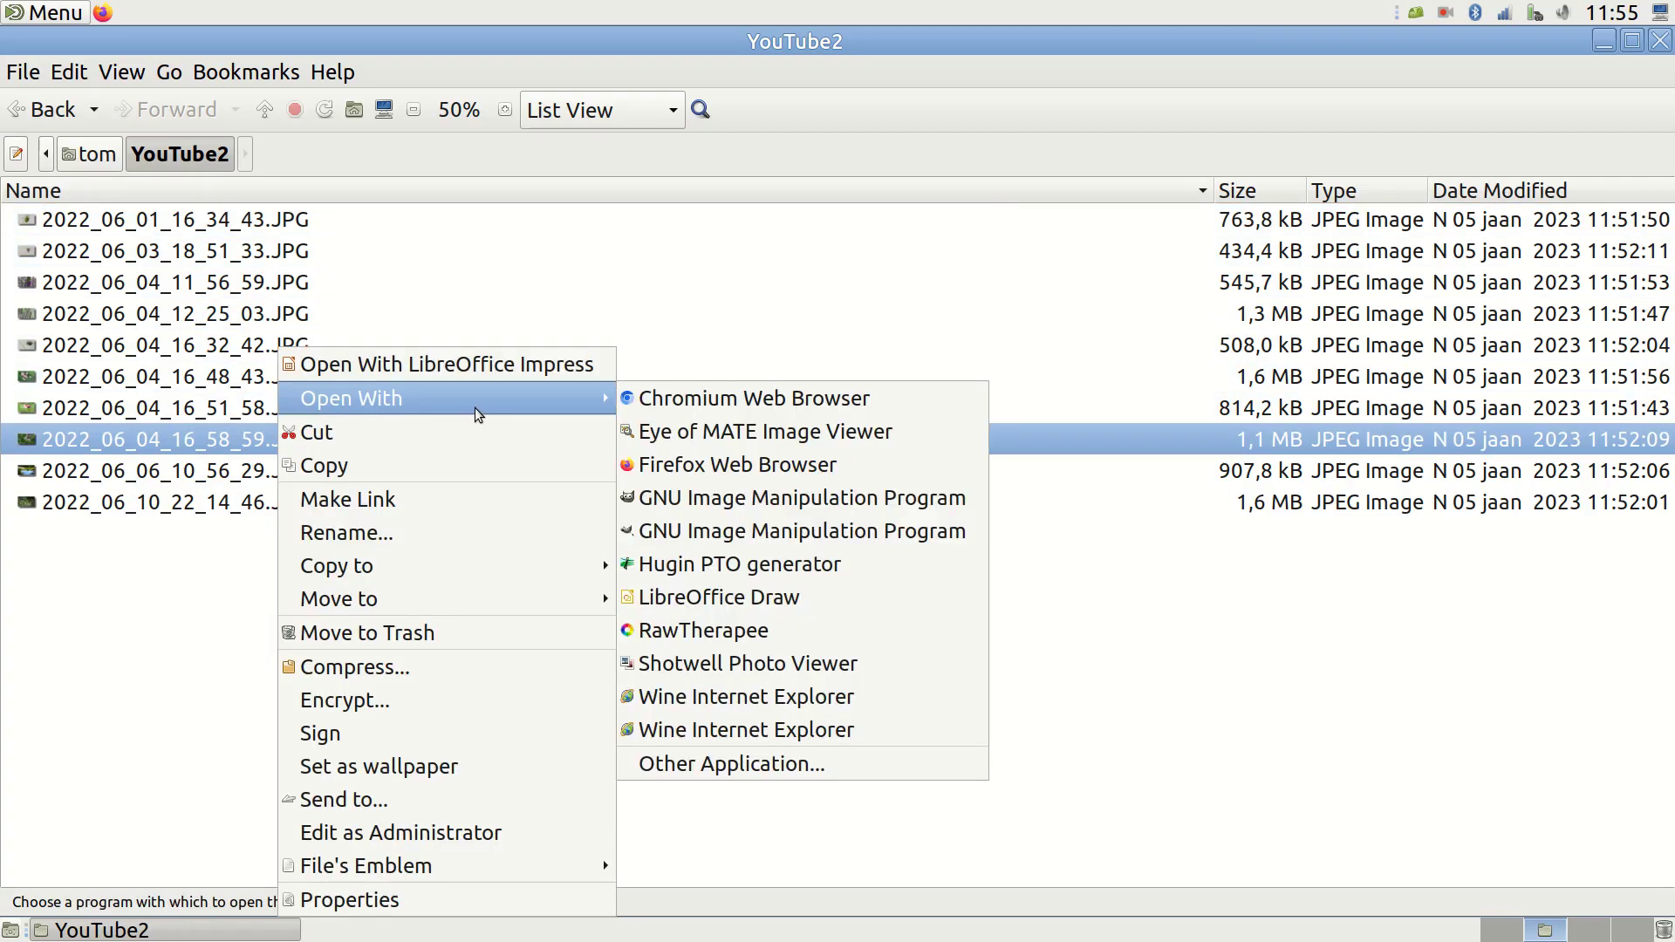
{"action": "left_click", "coordinate": [690, 427]}
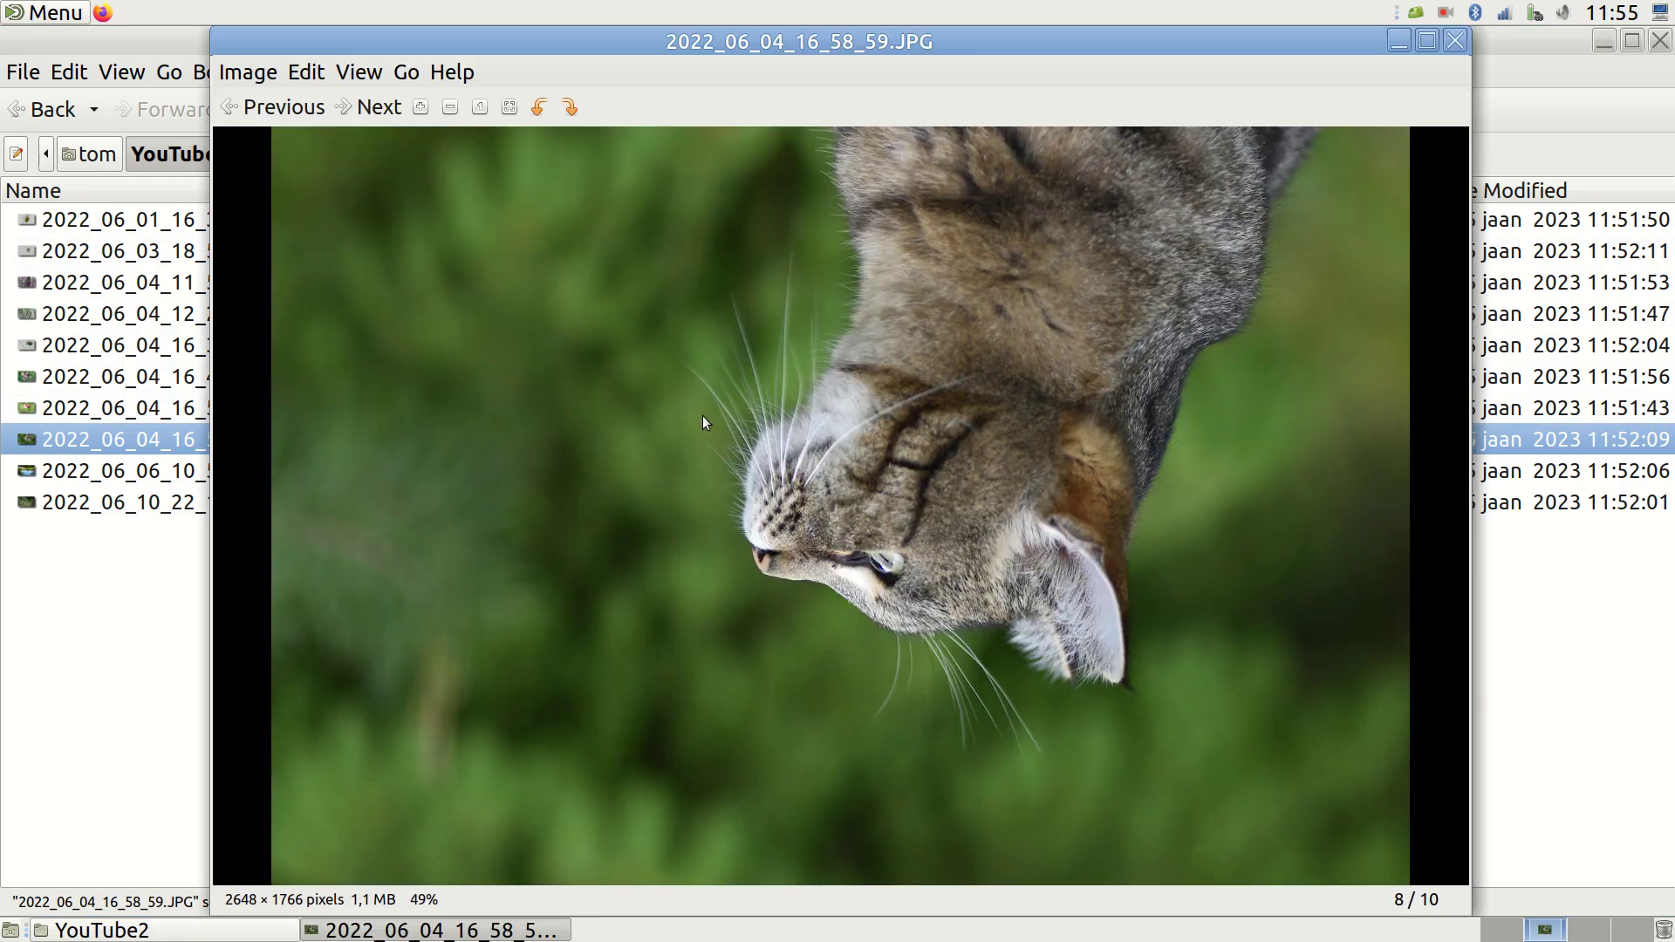